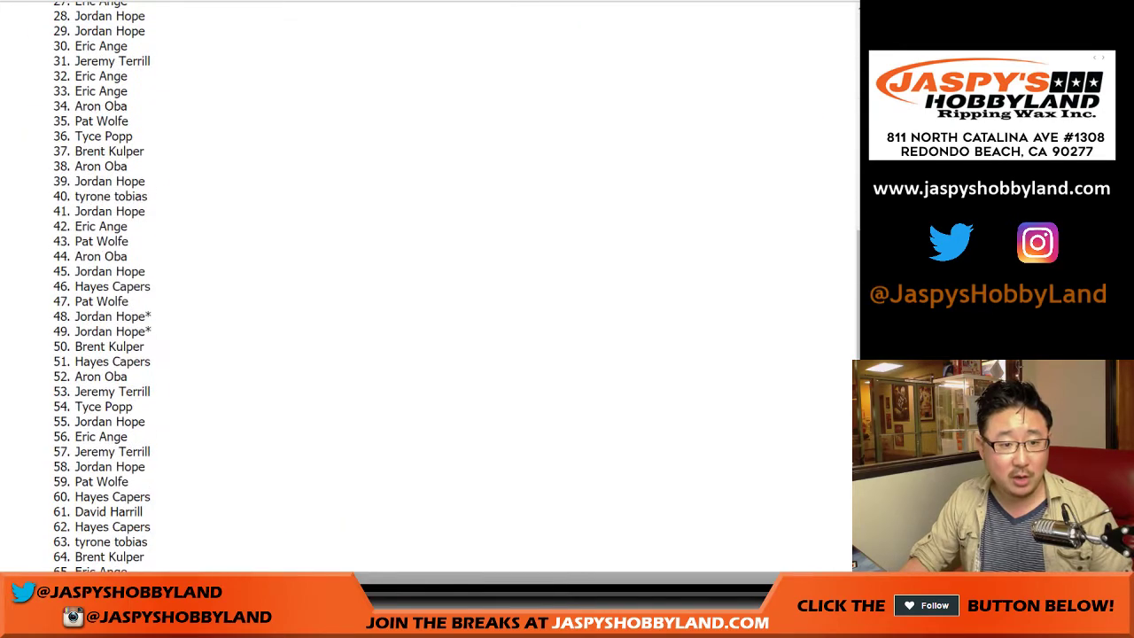
Step: Rerandomize the 80-item participant list three more times in the List Randomizer
{"action": "scroll", "coordinate": [429, 287], "scroll_direction": "down", "scroll_amount": 5}
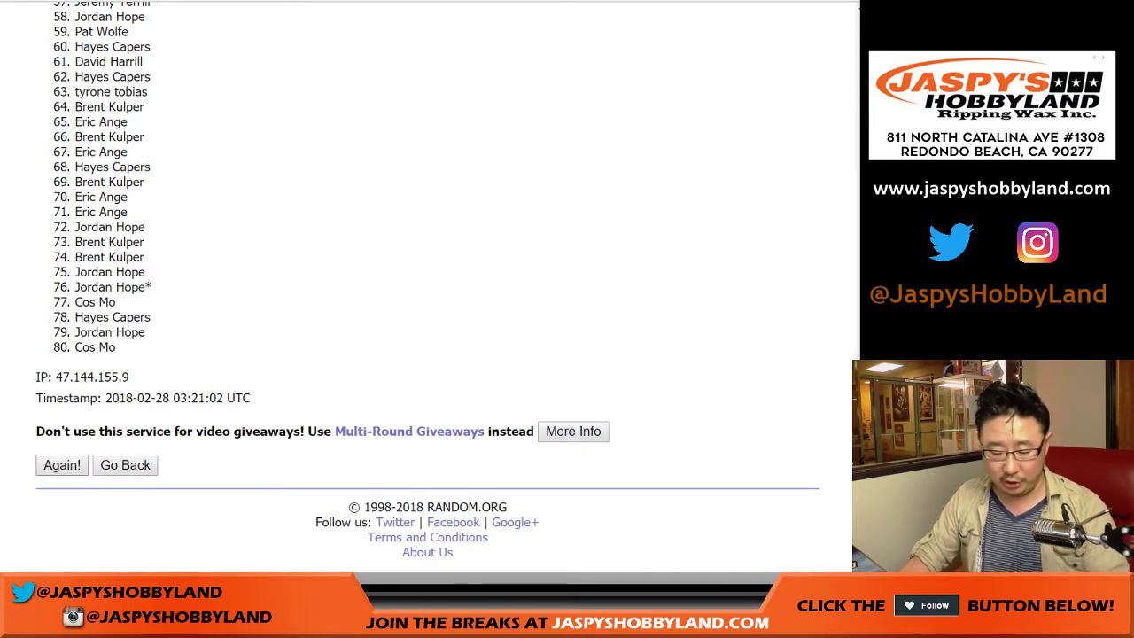
{"action": "left_click", "coordinate": [61, 466]}
{"action": "scroll", "coordinate": [63, 464], "scroll_direction": "down", "scroll_amount": 10}
{"action": "left_click", "coordinate": [63, 464]}
{"action": "scroll", "coordinate": [63, 464], "scroll_direction": "down", "scroll_amount": 10}
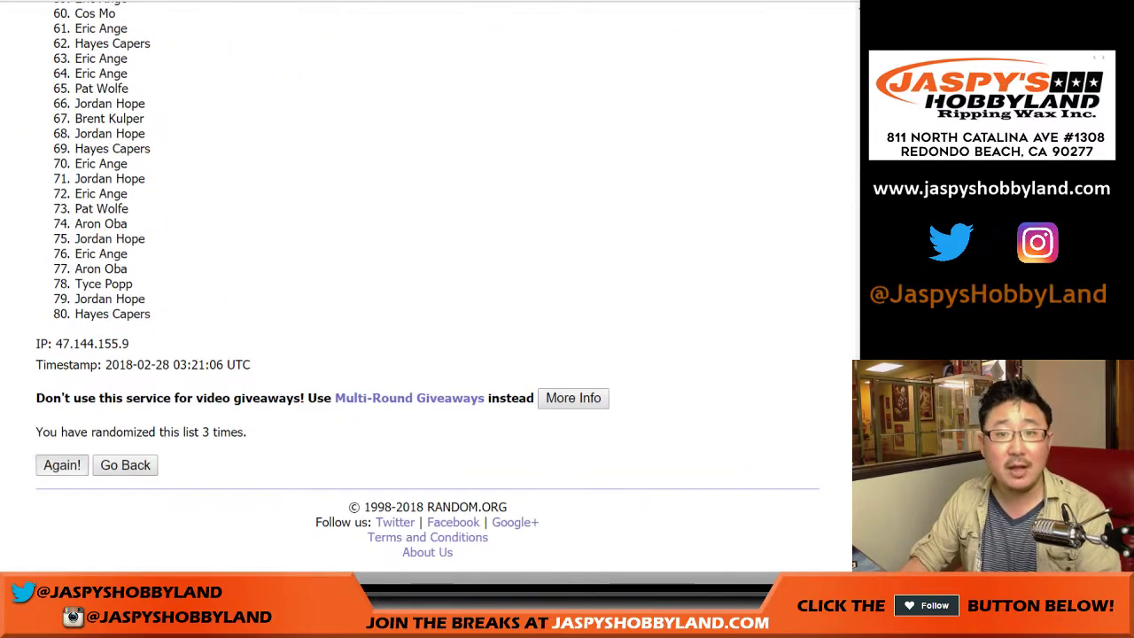
{"action": "left_click", "coordinate": [63, 464]}
{"action": "scroll", "coordinate": [425, 284], "scroll_direction": "down", "scroll_amount": 10}
{"action": "scroll", "coordinate": [426, 283], "scroll_direction": "up", "scroll_amount": 10}
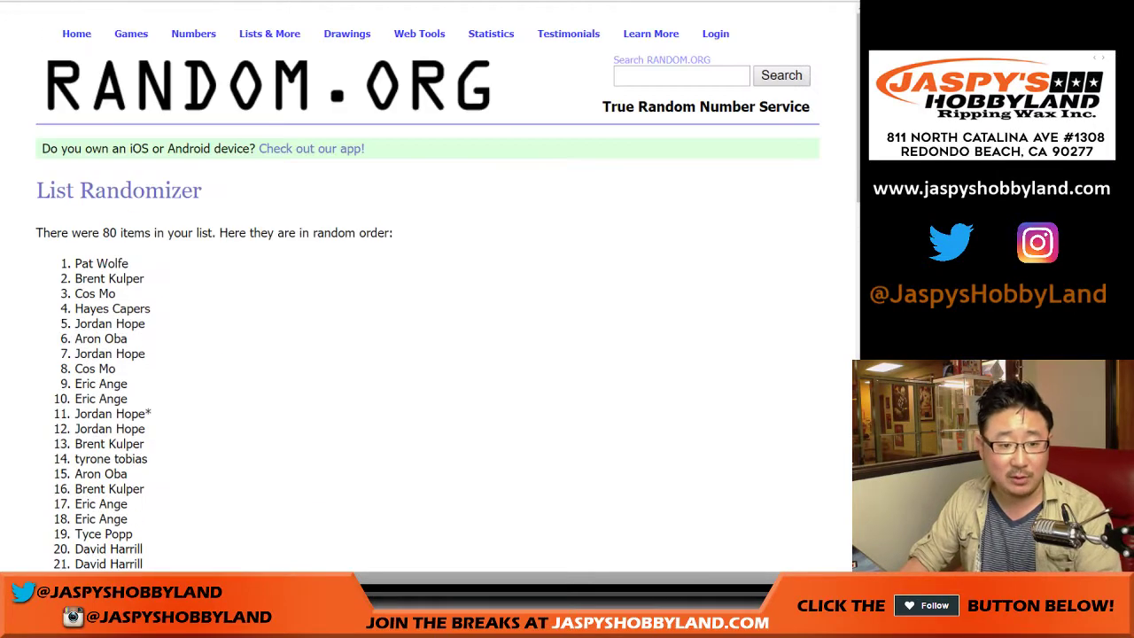
Step: Copy all 80 randomized participant names and paste them into column A of the Google Sheets spreadsheet, starting at A1
{"action": "left_click_drag", "start_coordinate": [75, 263], "coordinate": [146, 314]}
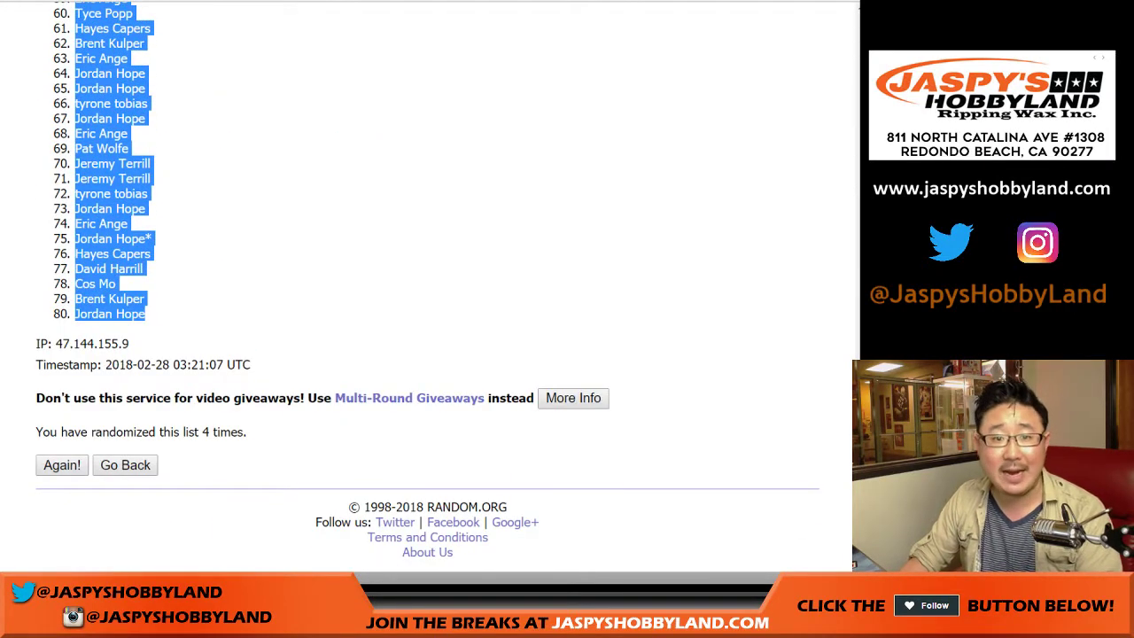
{"action": "key", "text": "ctrl+Tab"}
{"action": "right_click", "coordinate": [56, 94]}
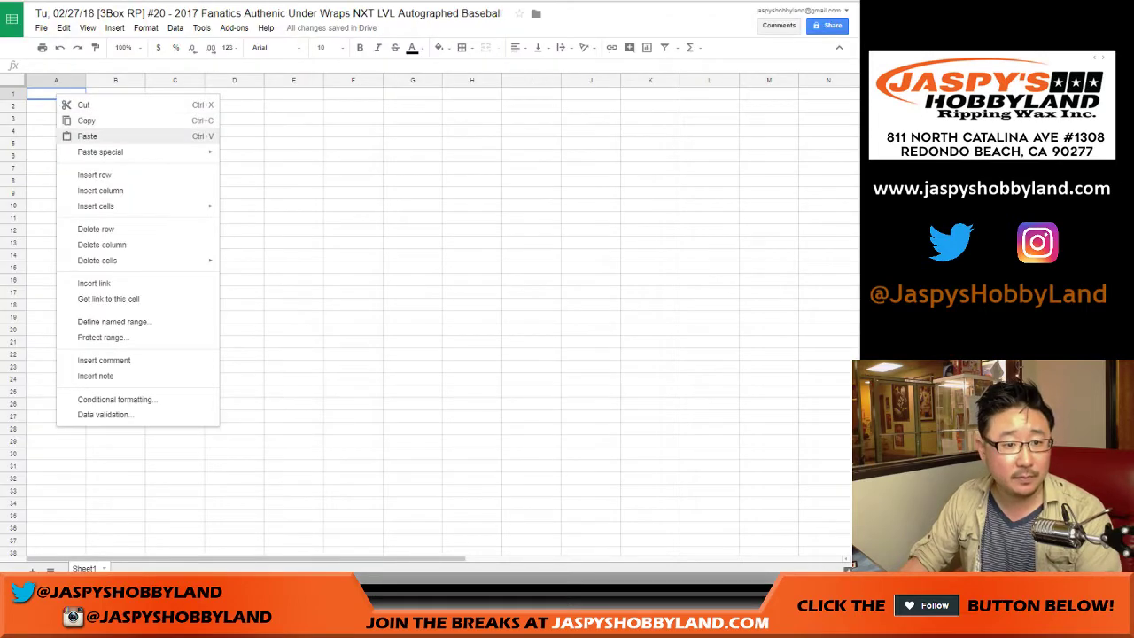
{"action": "left_click", "coordinate": [87, 136]}
Step: Switch to the RANDOM.ORG List Randomizer holding the baseball player list and randomize it four times
{"action": "key", "text": "ctrl+Tab"}
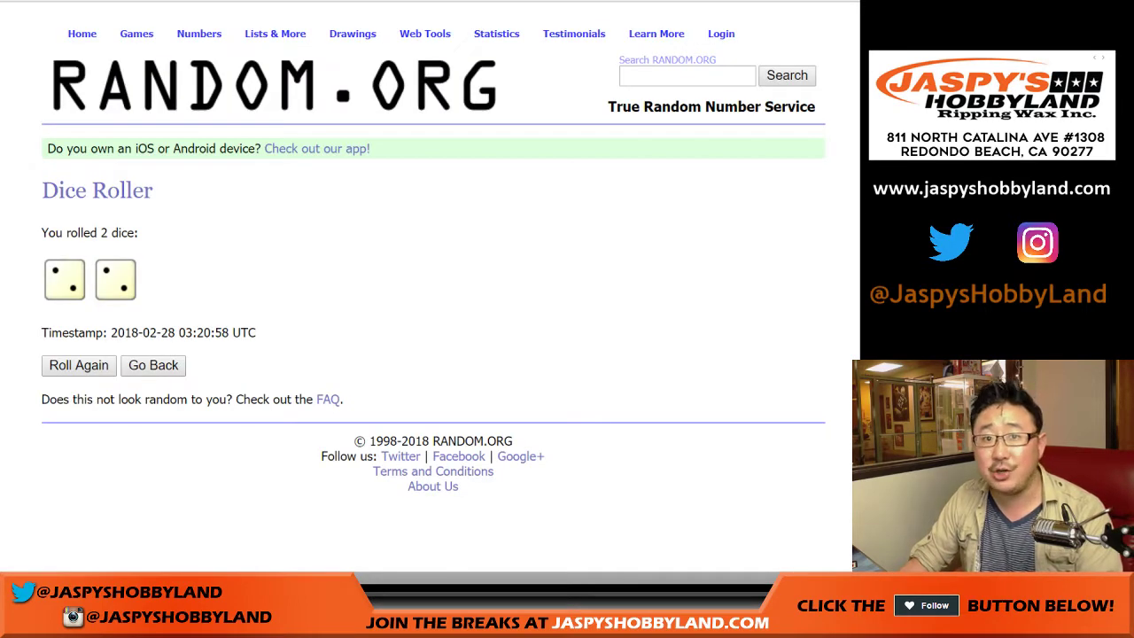
{"action": "key", "text": "ctrl+Tab"}
{"action": "scroll", "coordinate": [425, 319], "scroll_direction": "down", "scroll_amount": 1}
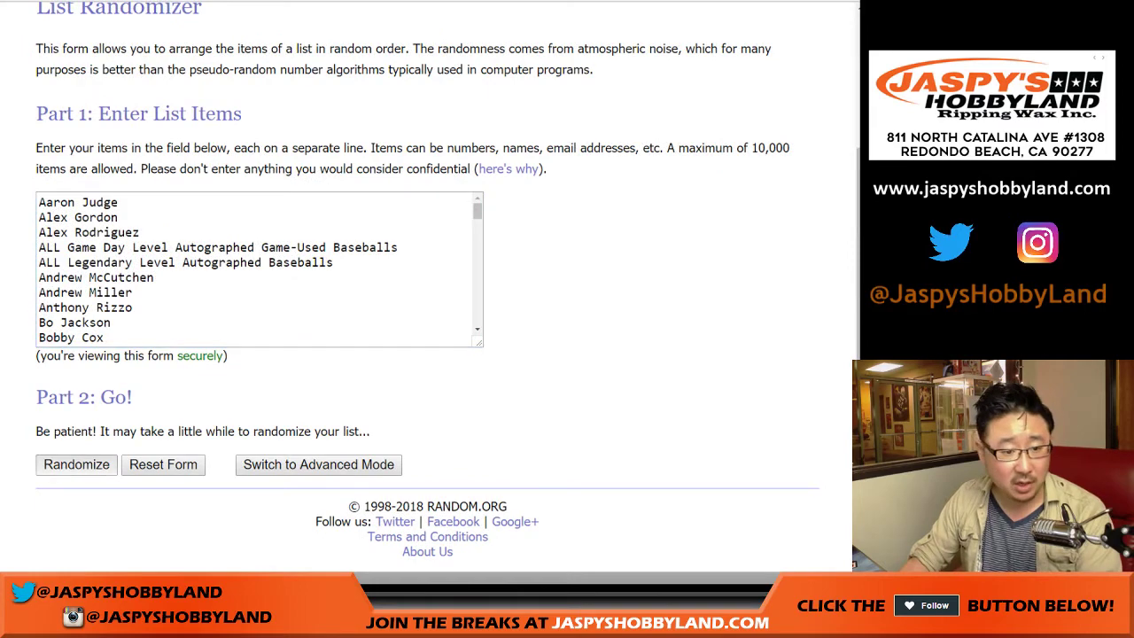
{"action": "left_click", "coordinate": [76, 464]}
{"action": "scroll", "coordinate": [76, 464], "scroll_direction": "down", "scroll_amount": 12}
{"action": "left_click", "coordinate": [62, 464]}
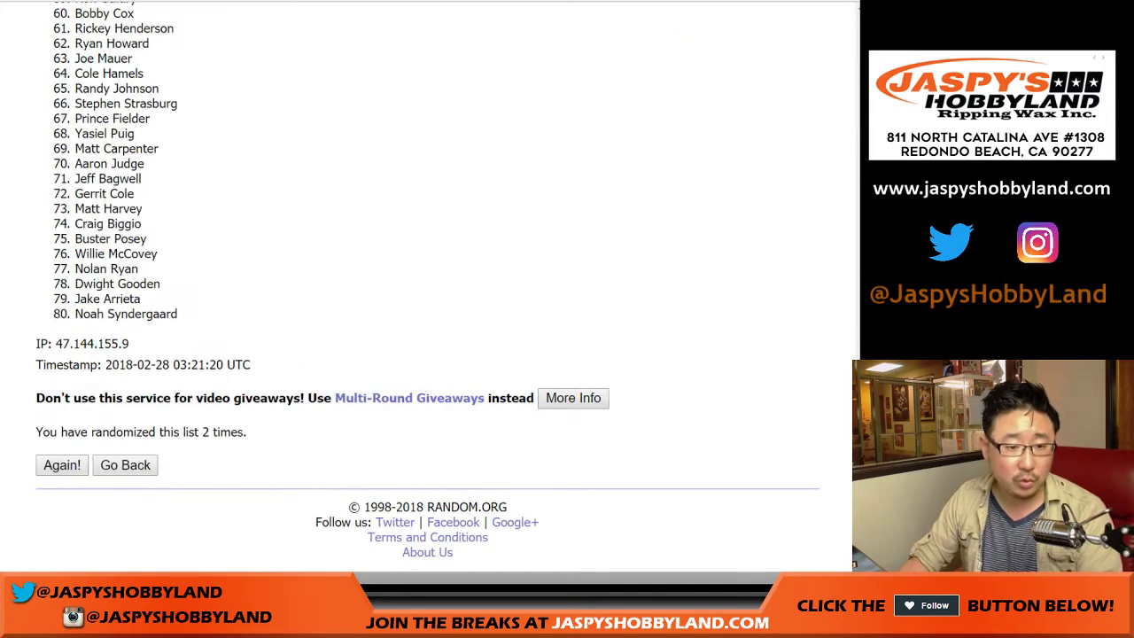
{"action": "left_click", "coordinate": [62, 464]}
{"action": "left_click", "coordinate": [62, 464]}
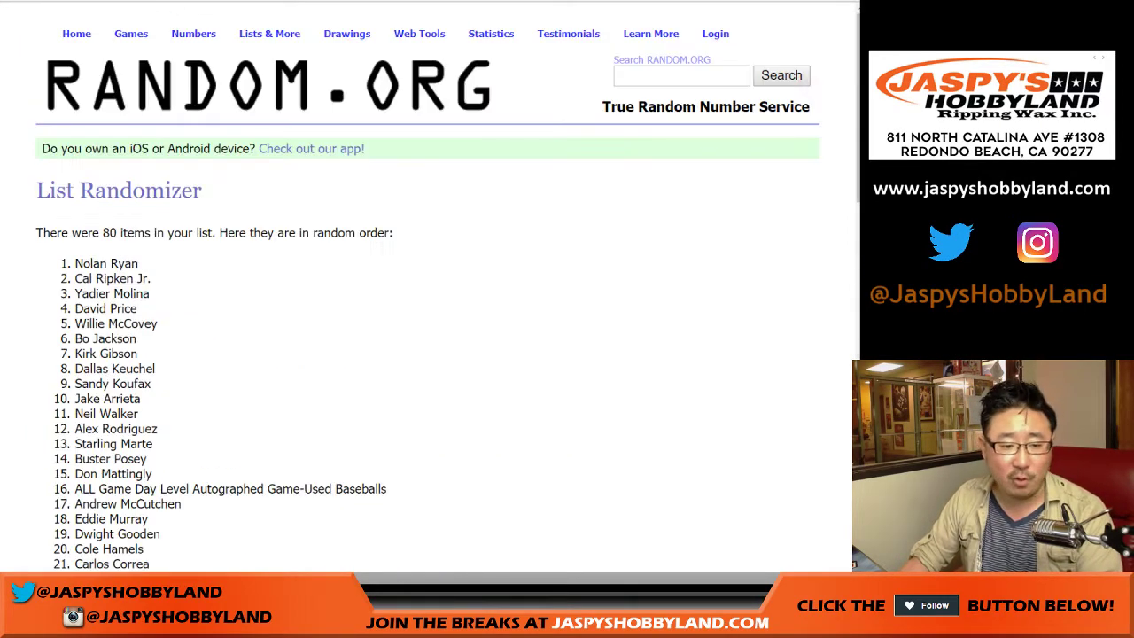
{"action": "scroll", "coordinate": [62, 464], "scroll_direction": "down", "scroll_amount": 12}
Step: Copy all 80 randomized player entries and paste them into column B of the Google Sheets spreadsheet, starting at B1
{"action": "scroll", "coordinate": [62, 464], "scroll_direction": "up", "scroll_amount": 12}
{"action": "left_click_drag", "start_coordinate": [74, 263], "coordinate": [135, 314]}
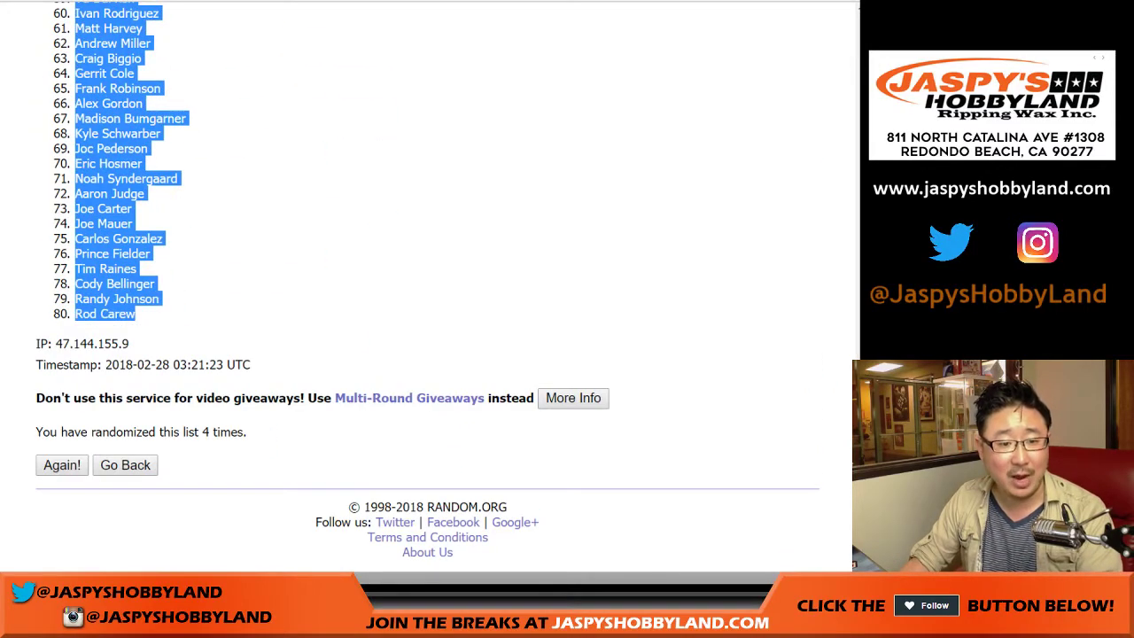
{"action": "key", "text": "ctrl+Tab"}
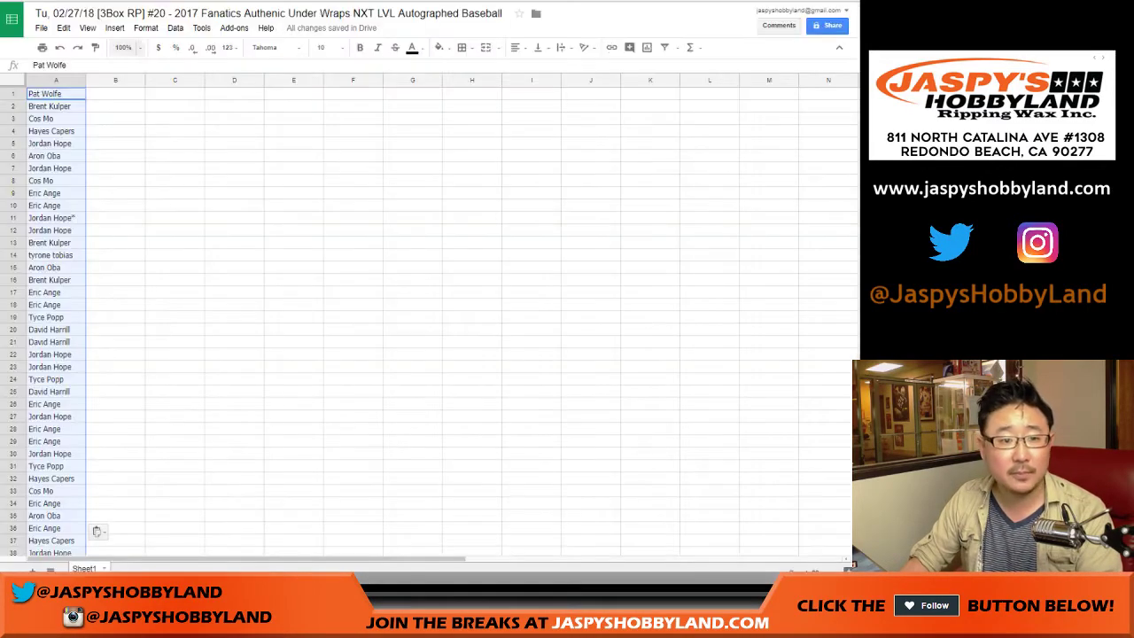
{"action": "right_click", "coordinate": [112, 93]}
{"action": "left_click", "coordinate": [143, 134]}
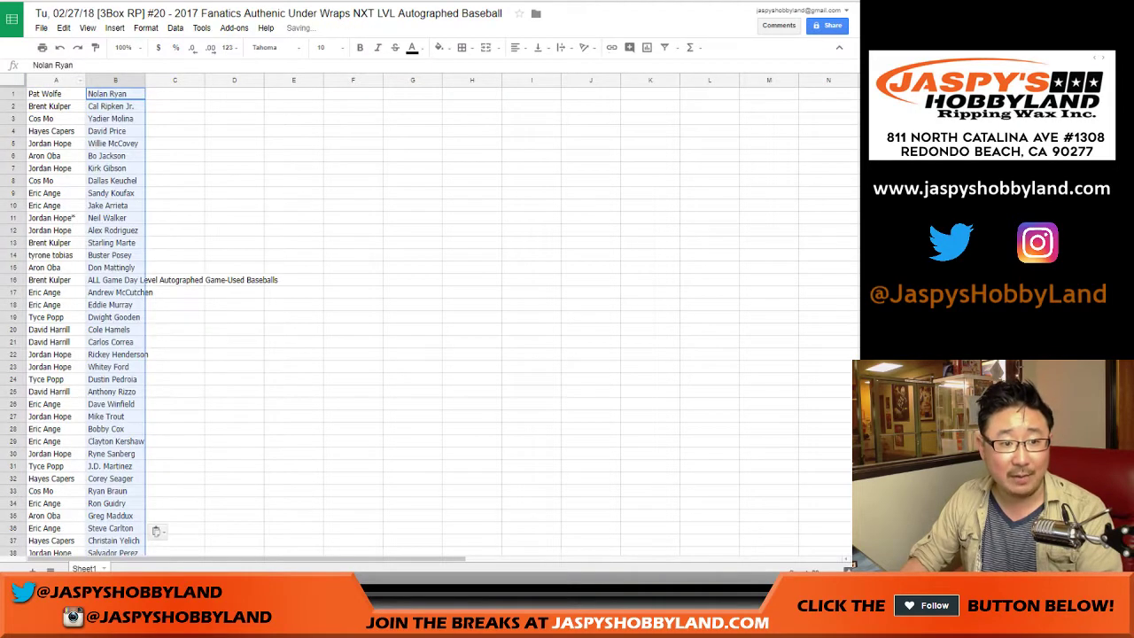
Step: Set the whole sheet's font to Roboto at size 24 and fit columns A and B to their contents
{"action": "left_click", "coordinate": [13, 79]}
{"action": "left_click", "coordinate": [276, 48]}
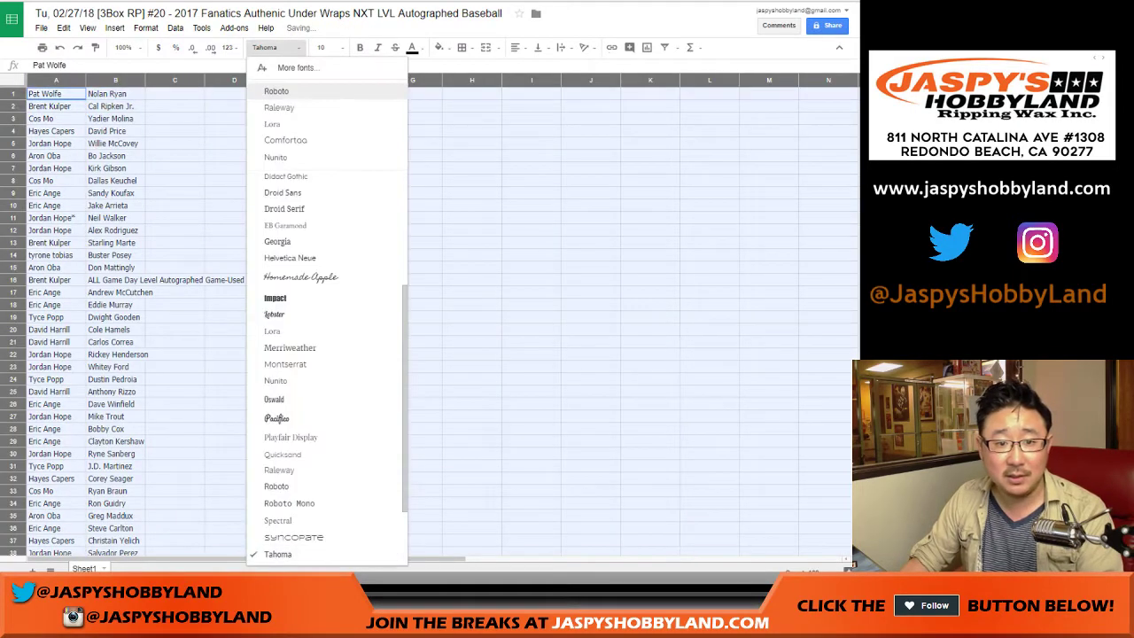
{"action": "left_click", "coordinate": [277, 486]}
{"action": "left_click", "coordinate": [328, 48]}
{"action": "left_click", "coordinate": [325, 207]}
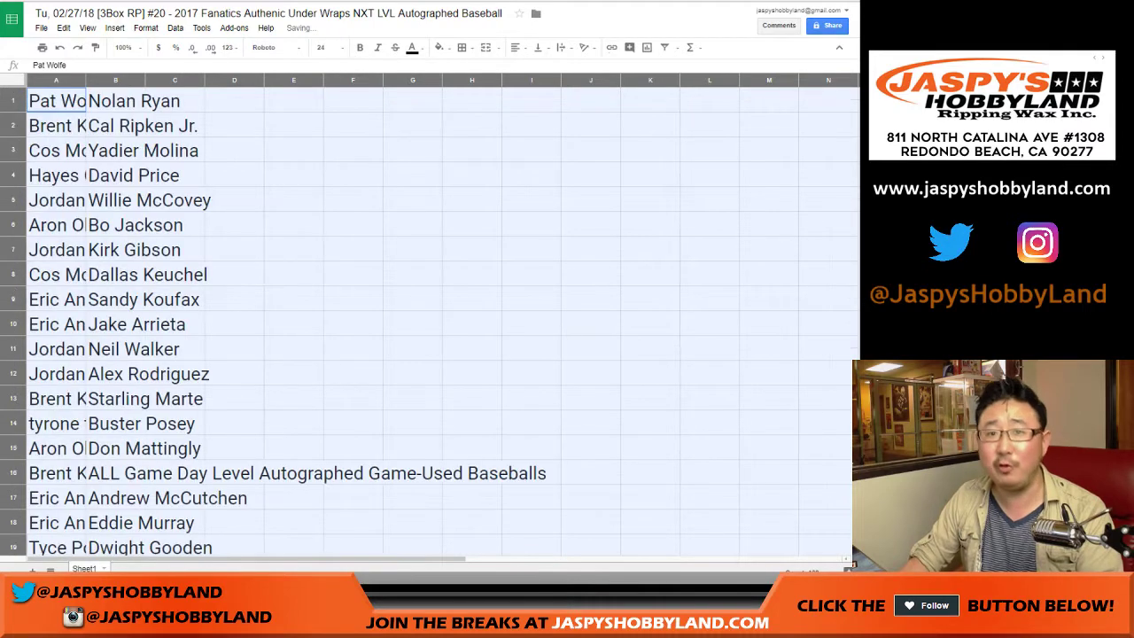
{"action": "double_click", "coordinate": [84, 79]}
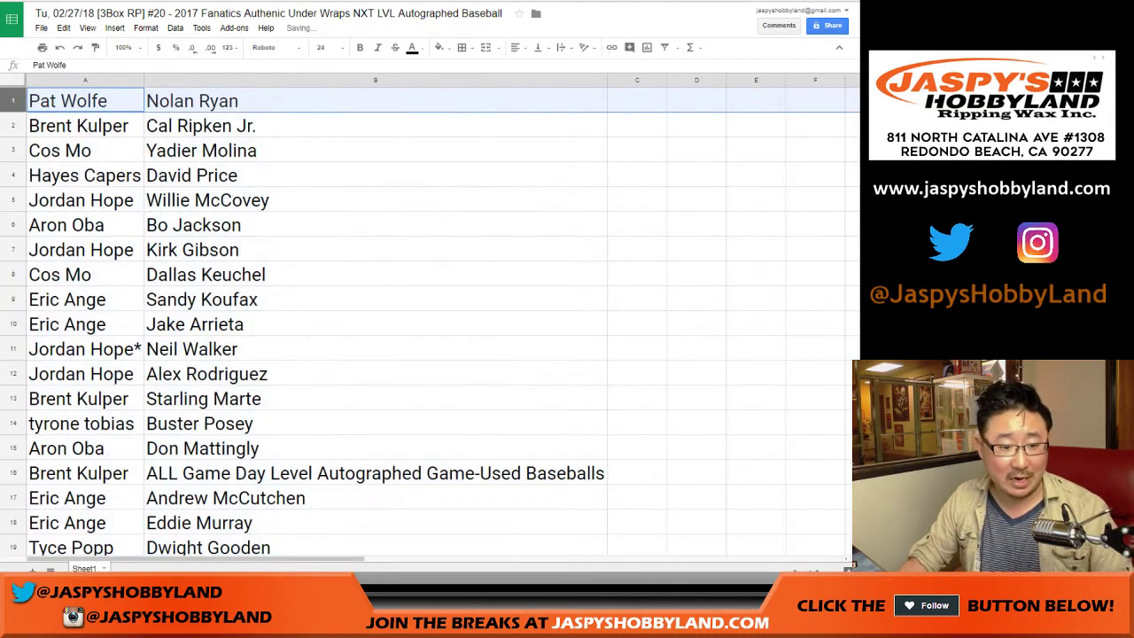
Step: Review the participant and player pairings in rows 1 to 50, highlighting rows 1–18, 19–33 and 34–50 in turn
{"action": "left_click", "coordinate": [12, 523], "text": "shift"}
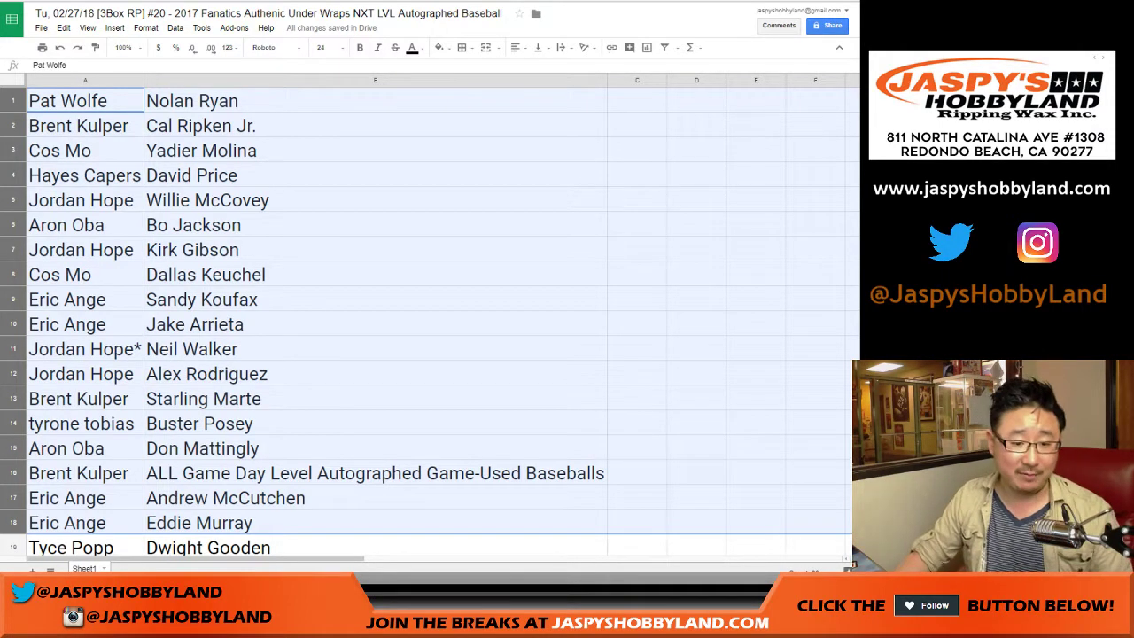
{"action": "scroll", "coordinate": [425, 318], "scroll_direction": "down", "scroll_amount": 5}
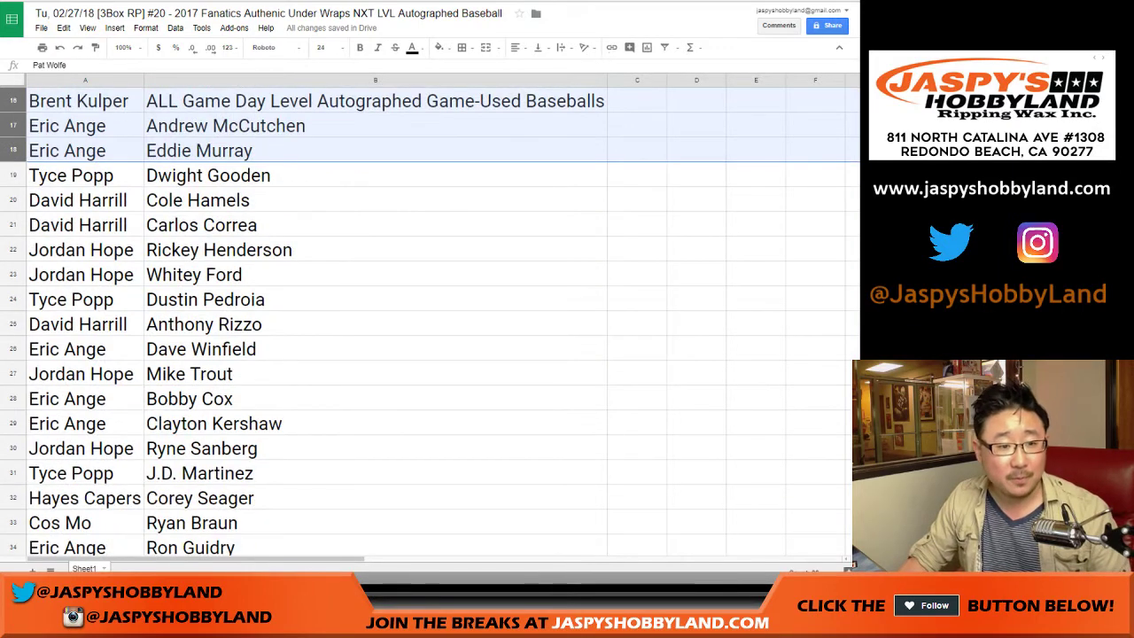
{"action": "left_click", "coordinate": [12, 176]}
{"action": "left_click", "coordinate": [12, 523], "text": "shift"}
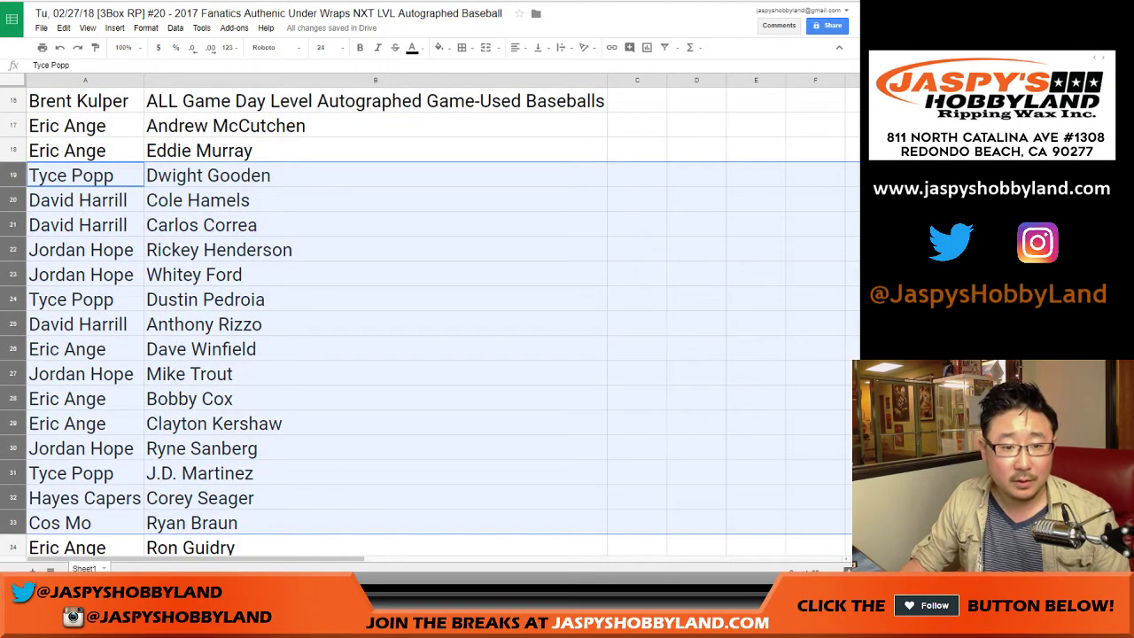
{"action": "scroll", "coordinate": [425, 319], "scroll_direction": "down", "scroll_amount": 5}
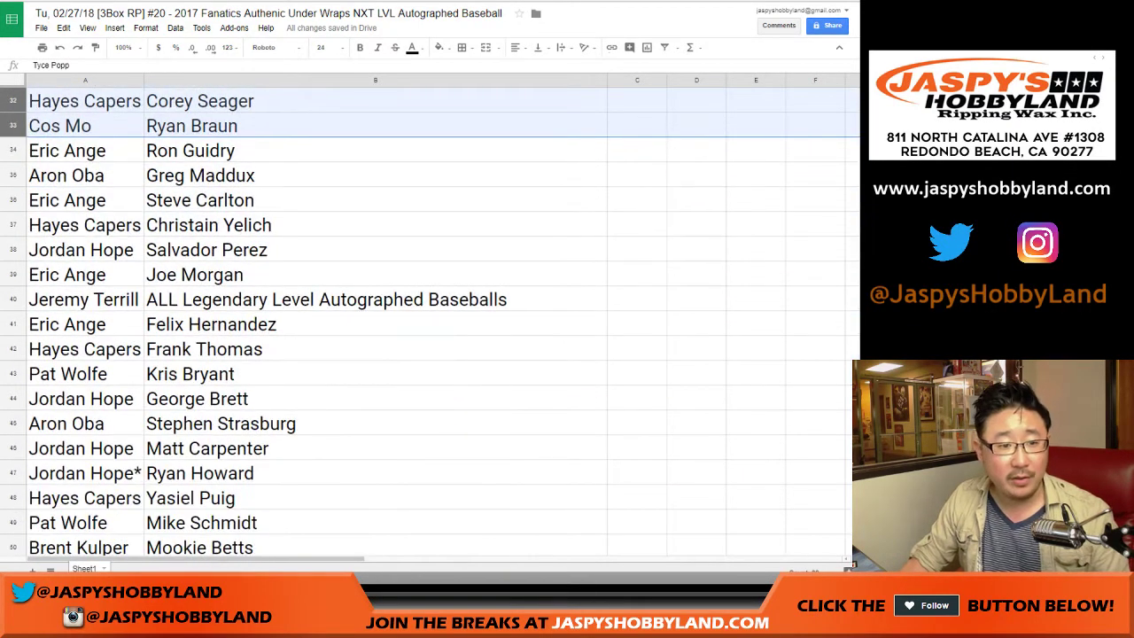
{"action": "left_click", "coordinate": [13, 150]}
{"action": "left_click", "coordinate": [12, 546], "text": "shift"}
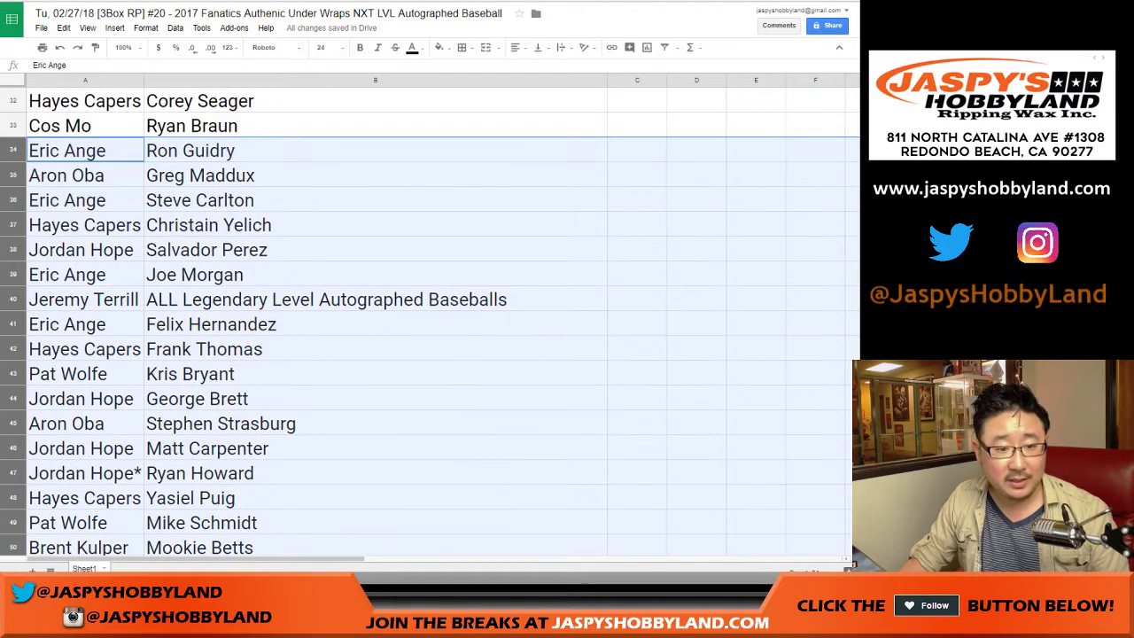
Step: Review the remaining pairings in rows 51 to 80, highlighting rows 51–64 and 65–80 in turn
{"action": "scroll", "coordinate": [425, 325], "scroll_direction": "down", "scroll_amount": 1}
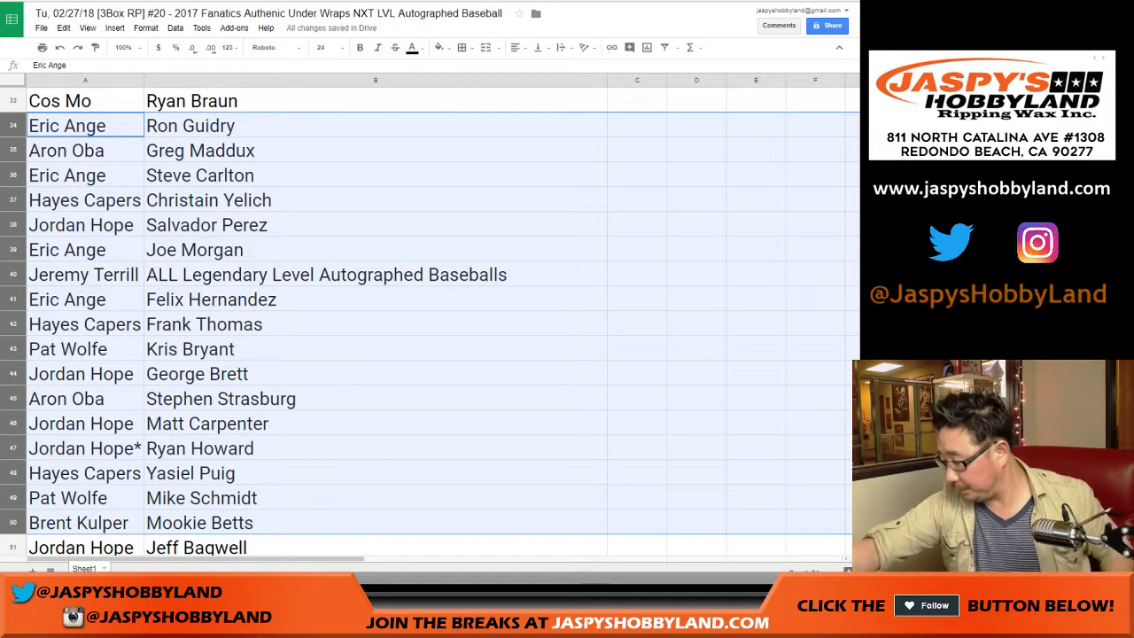
{"action": "scroll", "coordinate": [430, 323], "scroll_direction": "down", "scroll_amount": 4}
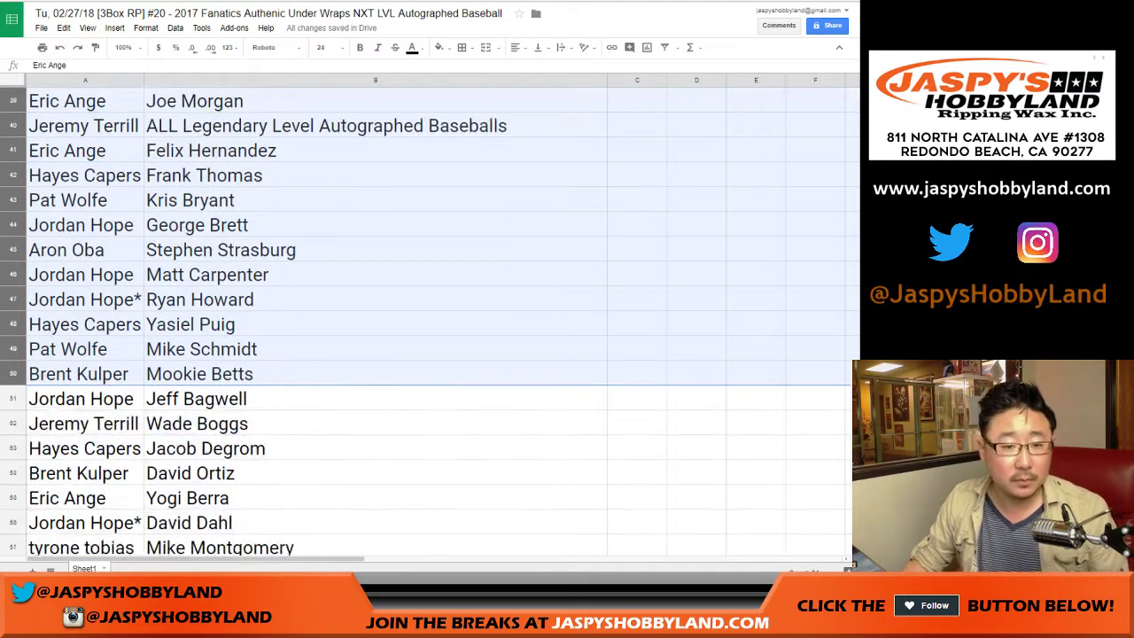
{"action": "left_click", "coordinate": [13, 225]}
{"action": "left_click_drag", "start_coordinate": [13, 225], "coordinate": [12, 548]}
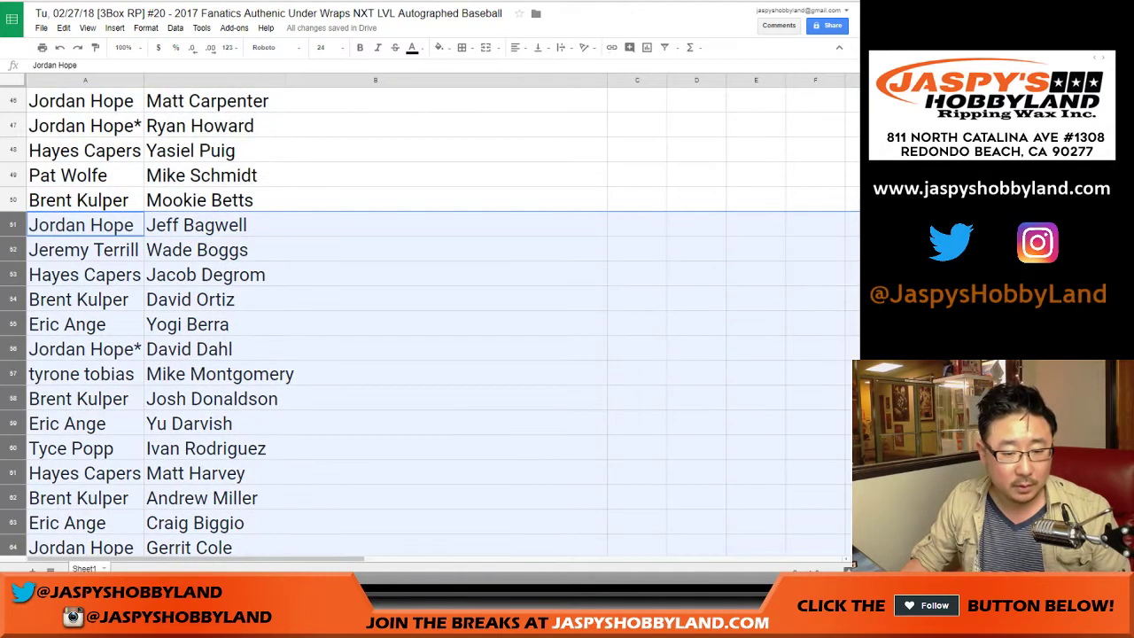
{"action": "scroll", "coordinate": [429, 324], "scroll_direction": "down", "scroll_amount": 5}
{"action": "scroll", "coordinate": [430, 324], "scroll_direction": "down", "scroll_amount": 1}
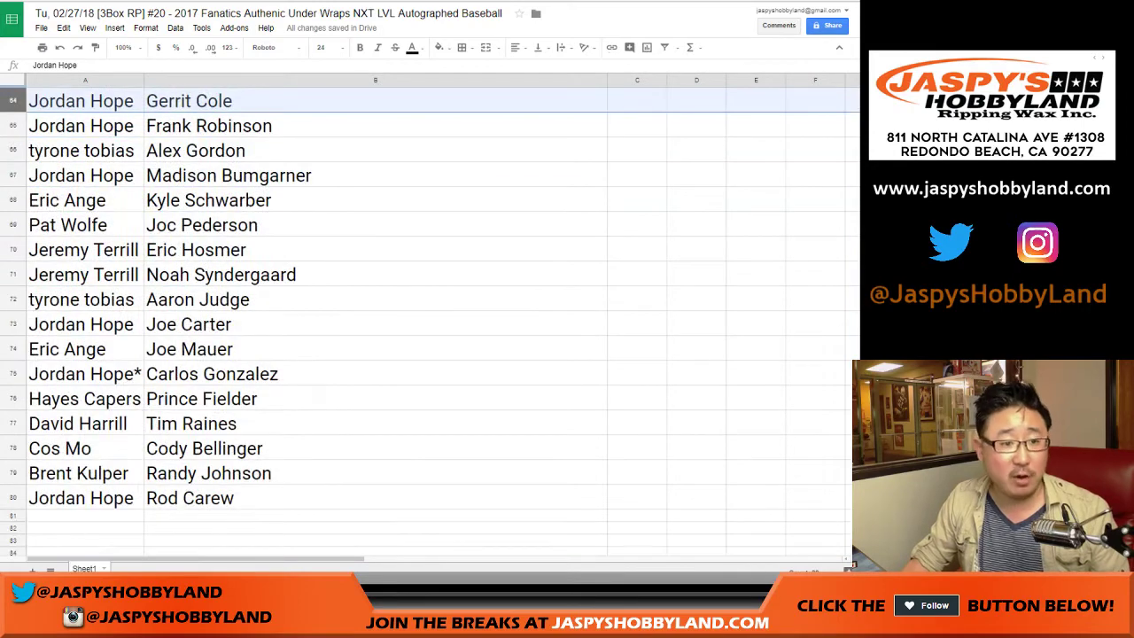
{"action": "left_click", "coordinate": [12, 126]}
{"action": "left_click", "coordinate": [12, 498], "text": "shift"}
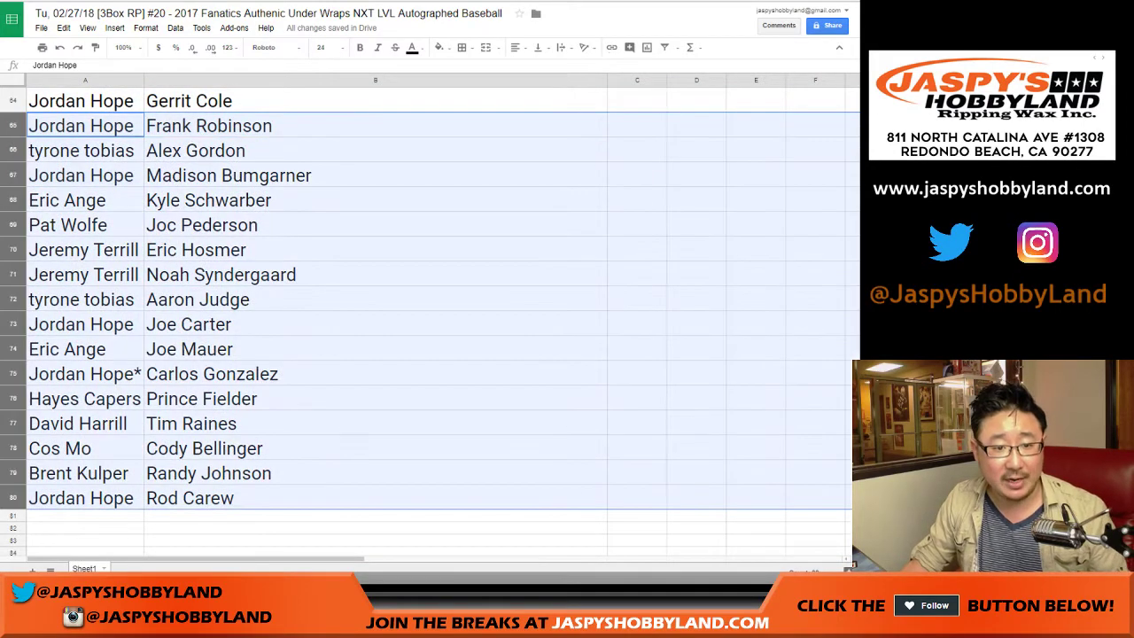
Step: Sort the sheet by column A from A to Z
{"action": "scroll", "coordinate": [425, 319], "scroll_direction": "up", "scroll_amount": 20}
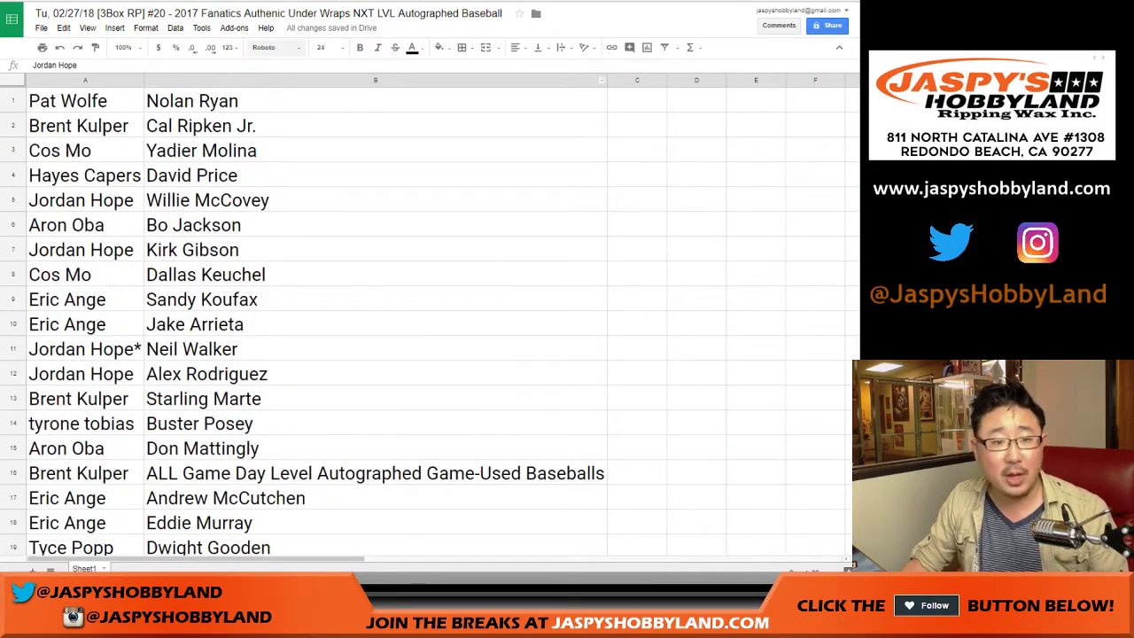
{"action": "left_click", "coordinate": [85, 80]}
{"action": "left_click", "coordinate": [175, 28]}
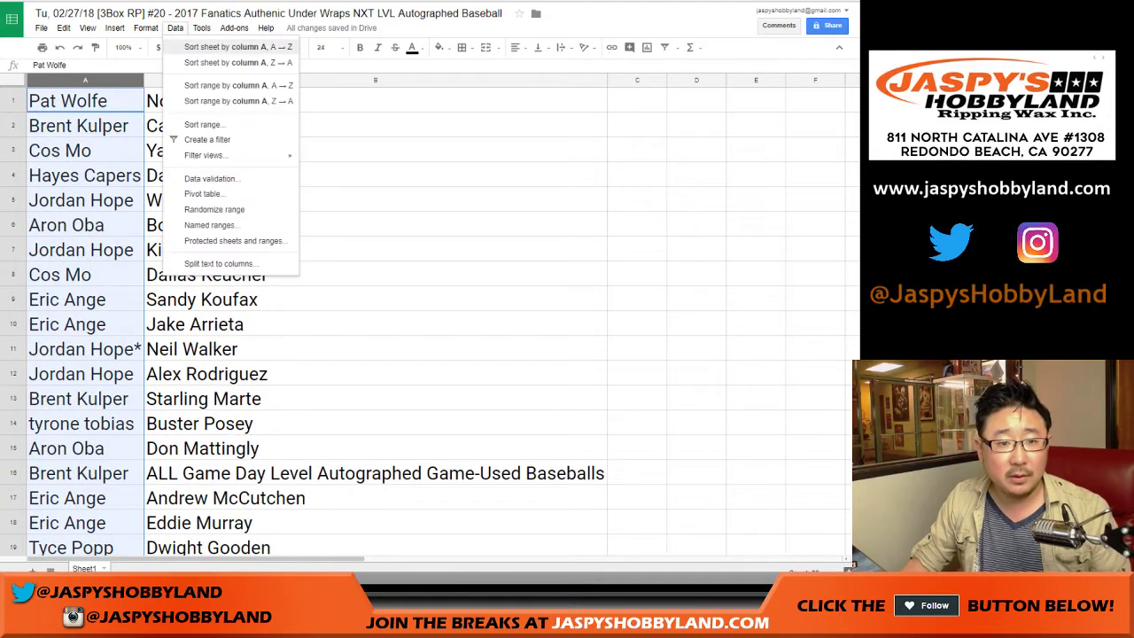
{"action": "left_click", "coordinate": [237, 46]}
Step: Review the first three participants' players in the sorted list, highlighting rows 1–4, 5–12 and 13–16 in turn
{"action": "left_click", "coordinate": [85, 101]}
{"action": "left_click_drag", "start_coordinate": [12, 101], "coordinate": [12, 175]}
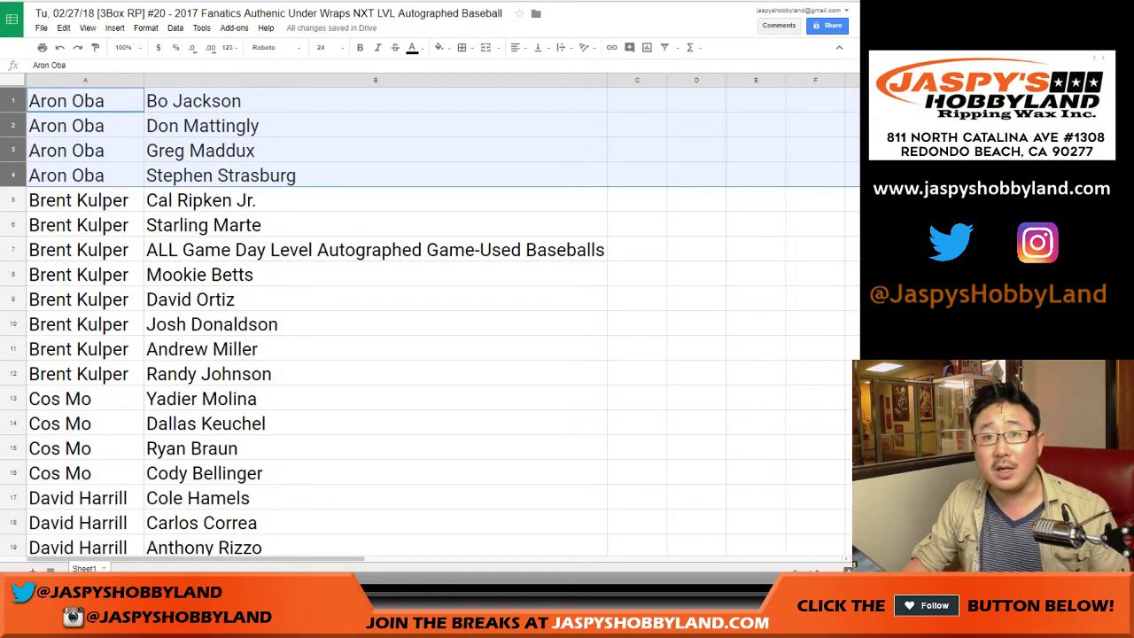
{"action": "left_click", "coordinate": [13, 200]}
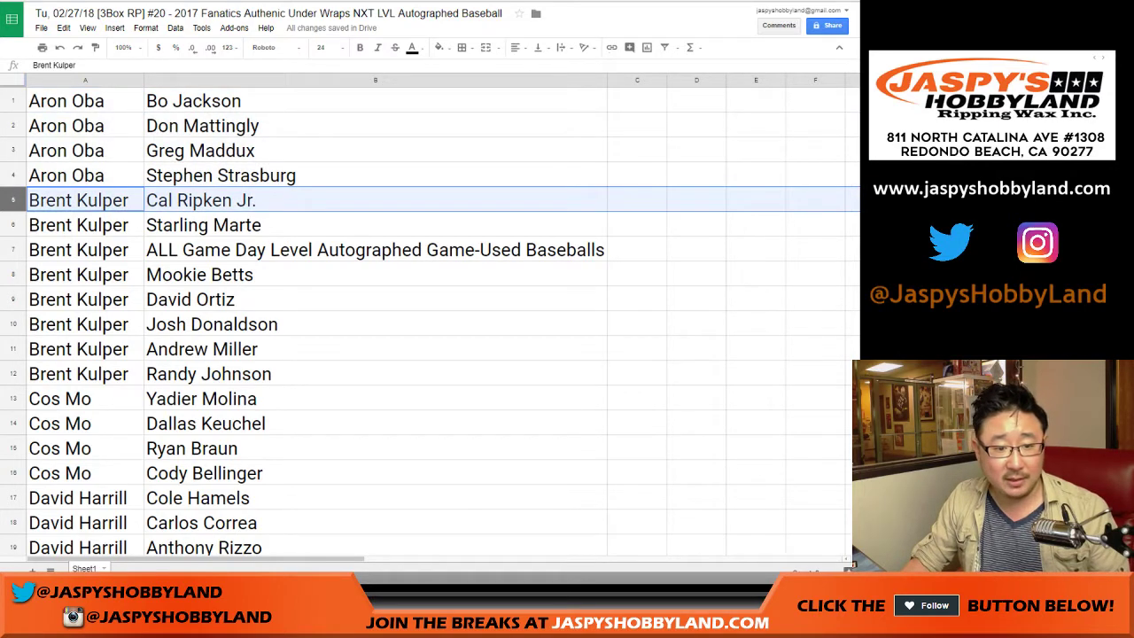
{"action": "left_click", "coordinate": [13, 374], "text": "shift"}
{"action": "scroll", "coordinate": [425, 319], "scroll_direction": "down", "scroll_amount": 5}
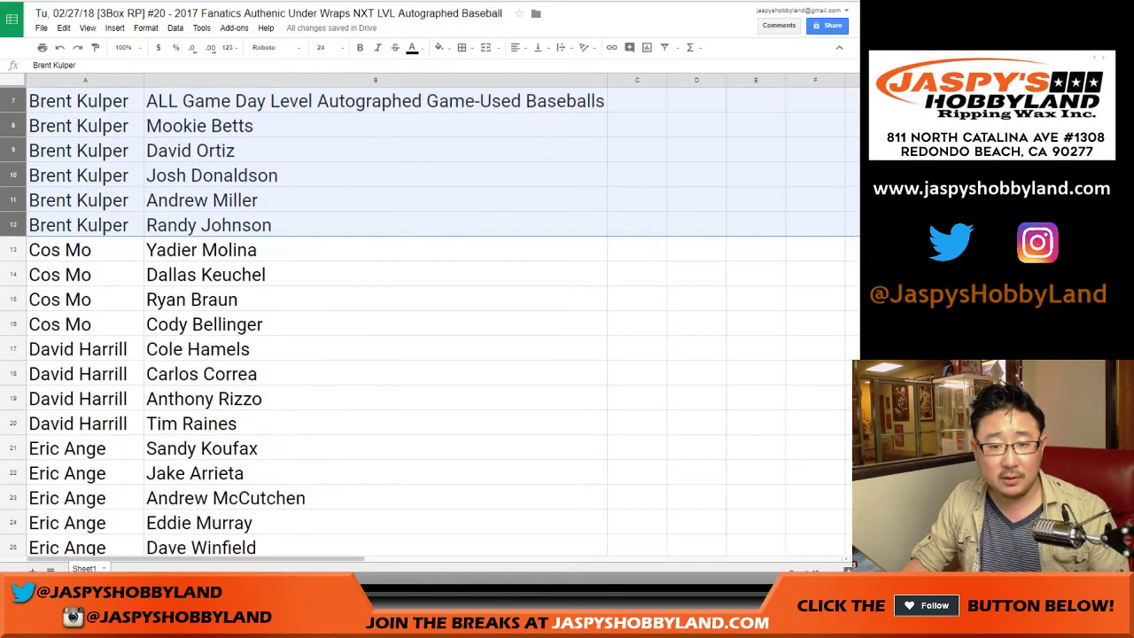
{"action": "left_click", "coordinate": [13, 150]}
{"action": "left_click", "coordinate": [13, 225], "text": "shift"}
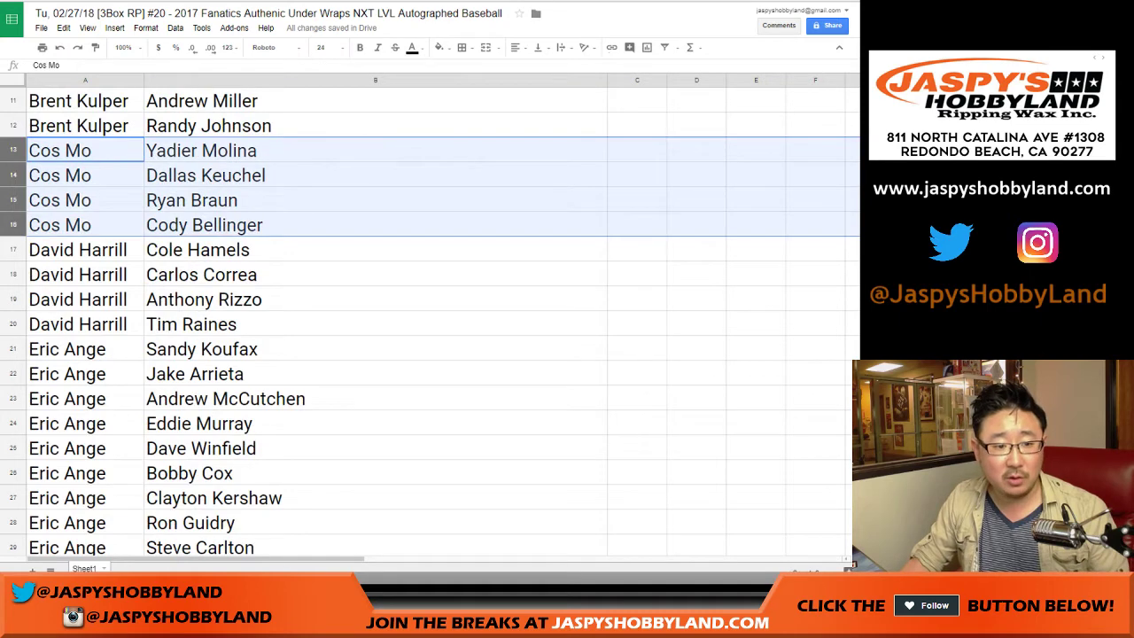
Step: Review the next two participants' players in the sorted list, highlighting rows 17–20 and 21–36 in turn
{"action": "left_click", "coordinate": [13, 249]}
{"action": "left_click", "coordinate": [13, 324], "text": "shift"}
{"action": "scroll", "coordinate": [425, 319], "scroll_direction": "down", "scroll_amount": 3}
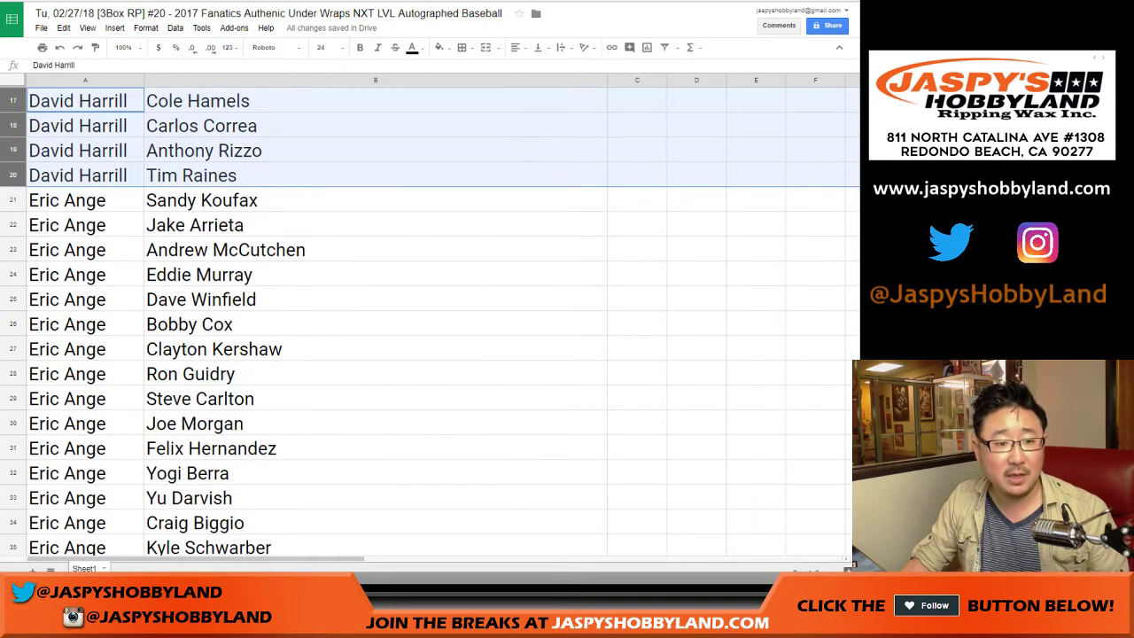
{"action": "left_click", "coordinate": [13, 200]}
{"action": "scroll", "coordinate": [425, 319], "scroll_direction": "down", "scroll_amount": 2}
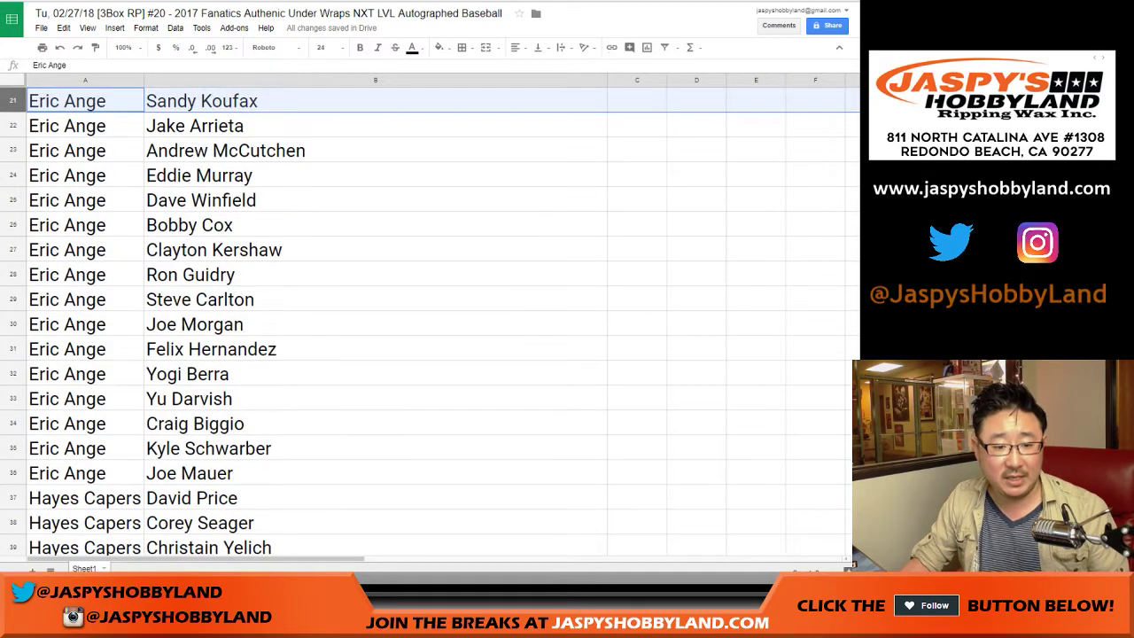
{"action": "left_click", "coordinate": [13, 473], "text": "shift"}
{"action": "scroll", "coordinate": [425, 319], "scroll_direction": "up", "scroll_amount": 1}
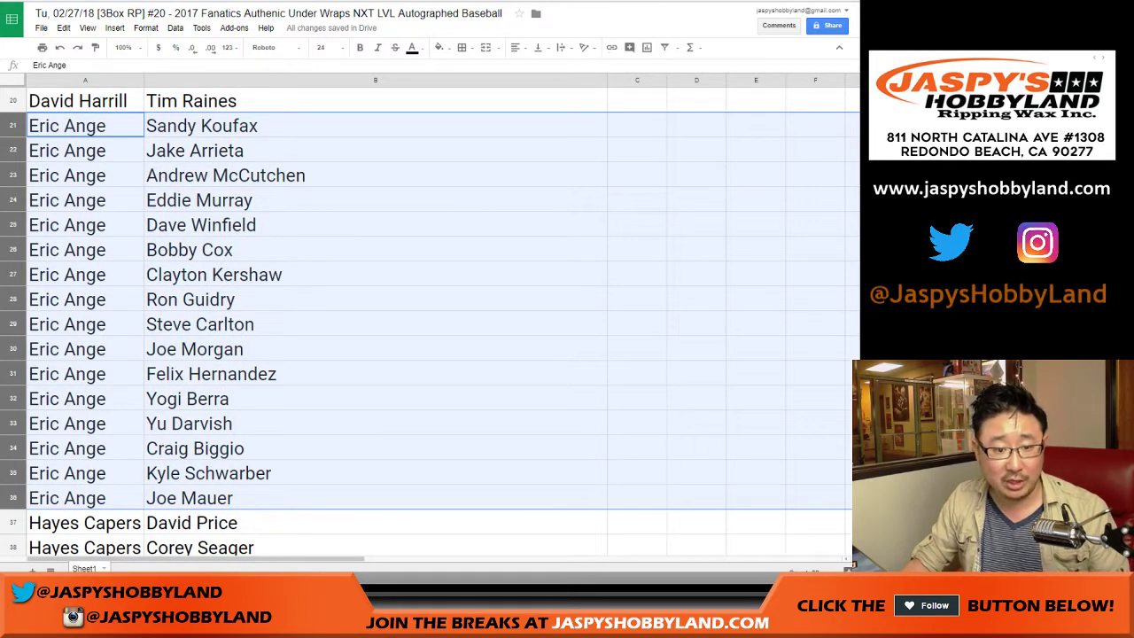
{"action": "scroll", "coordinate": [425, 319], "scroll_direction": "down", "scroll_amount": 4}
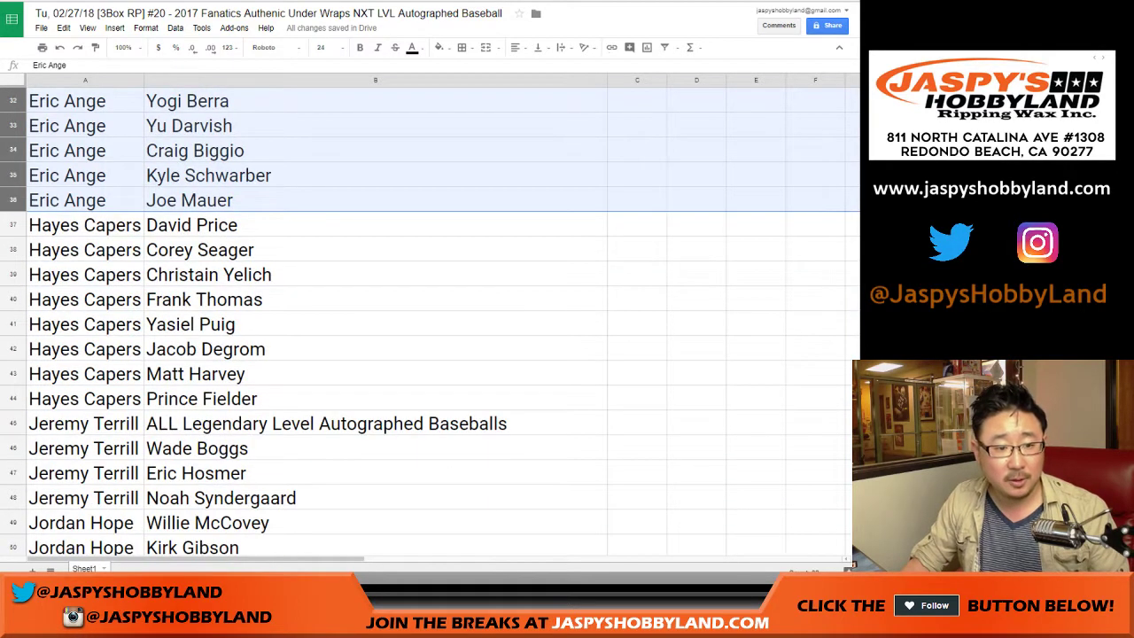
Step: Review the next two participants' players in the sorted list, highlighting rows 37–44 and 45–48 in turn
{"action": "left_click", "coordinate": [13, 225]}
{"action": "left_click", "coordinate": [13, 373], "text": "shift"}
{"action": "scroll", "coordinate": [425, 319], "scroll_direction": "down", "scroll_amount": 2}
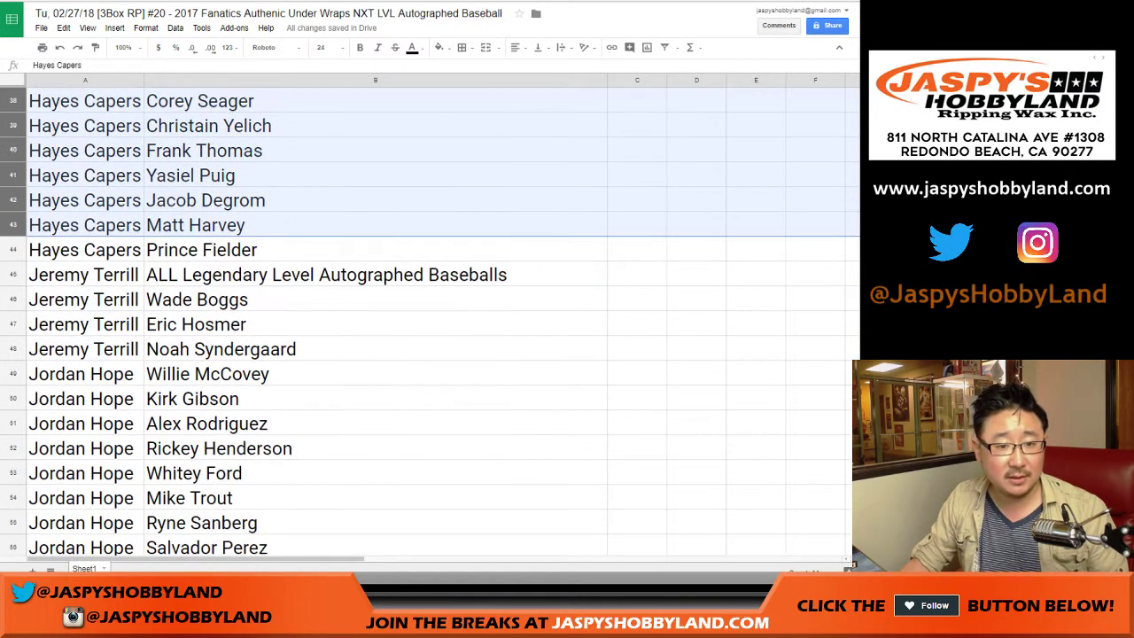
{"action": "scroll", "coordinate": [425, 319], "scroll_direction": "up", "scroll_amount": 1}
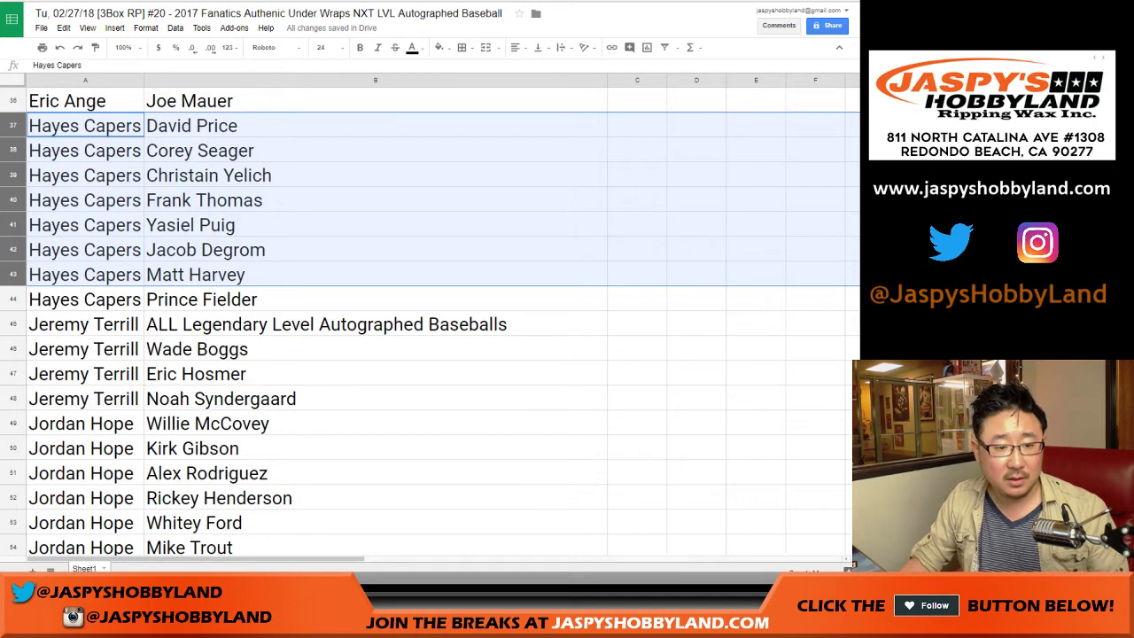
{"action": "left_click", "coordinate": [13, 300], "text": "shift"}
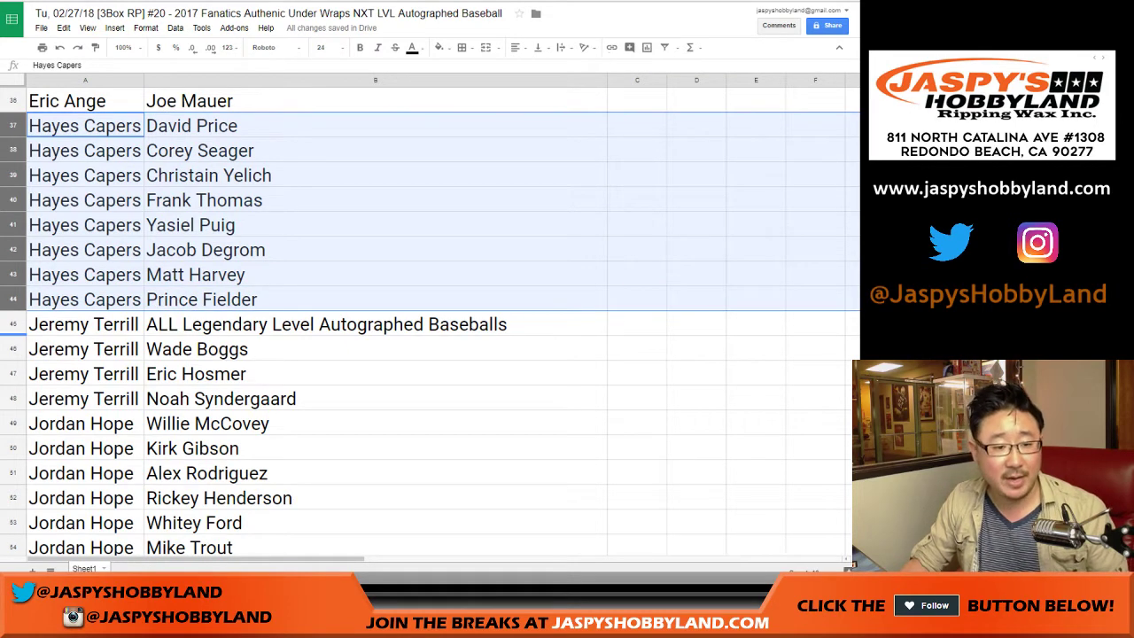
{"action": "left_click", "coordinate": [13, 324]}
{"action": "left_click", "coordinate": [13, 399], "text": "shift"}
Step: Review the next participant's players in the sorted list, highlighting rows 49–64 as one block
{"action": "scroll", "coordinate": [425, 319], "scroll_direction": "down", "scroll_amount": 4}
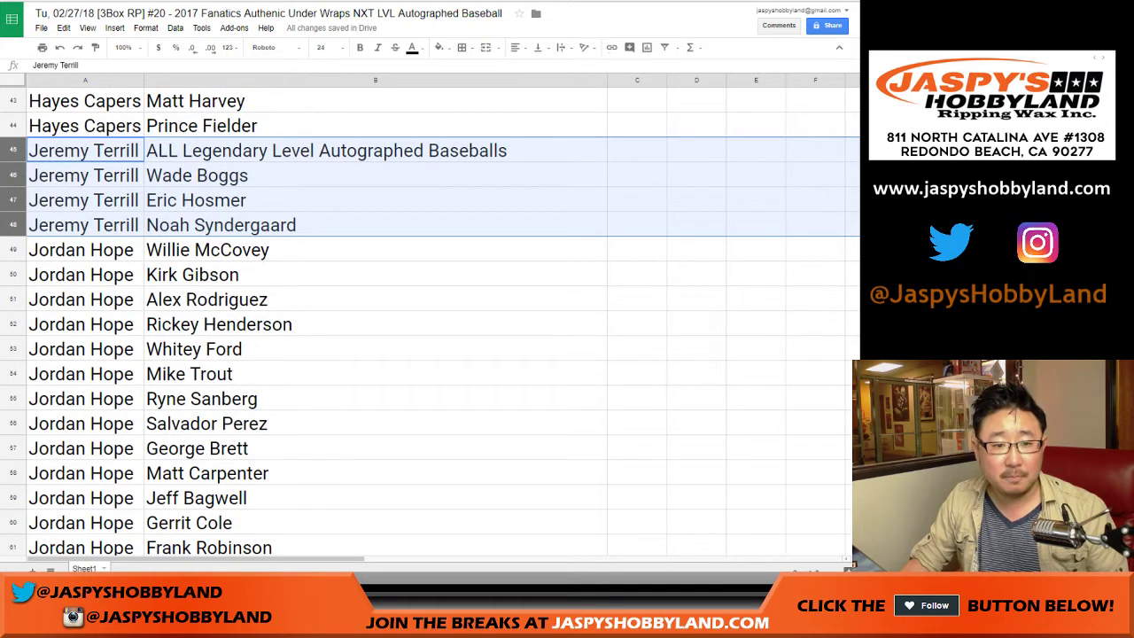
{"action": "scroll", "coordinate": [430, 324], "scroll_direction": "down", "scroll_amount": 1}
{"action": "left_click", "coordinate": [13, 225]}
{"action": "scroll", "coordinate": [425, 319], "scroll_direction": "down", "scroll_amount": 5}
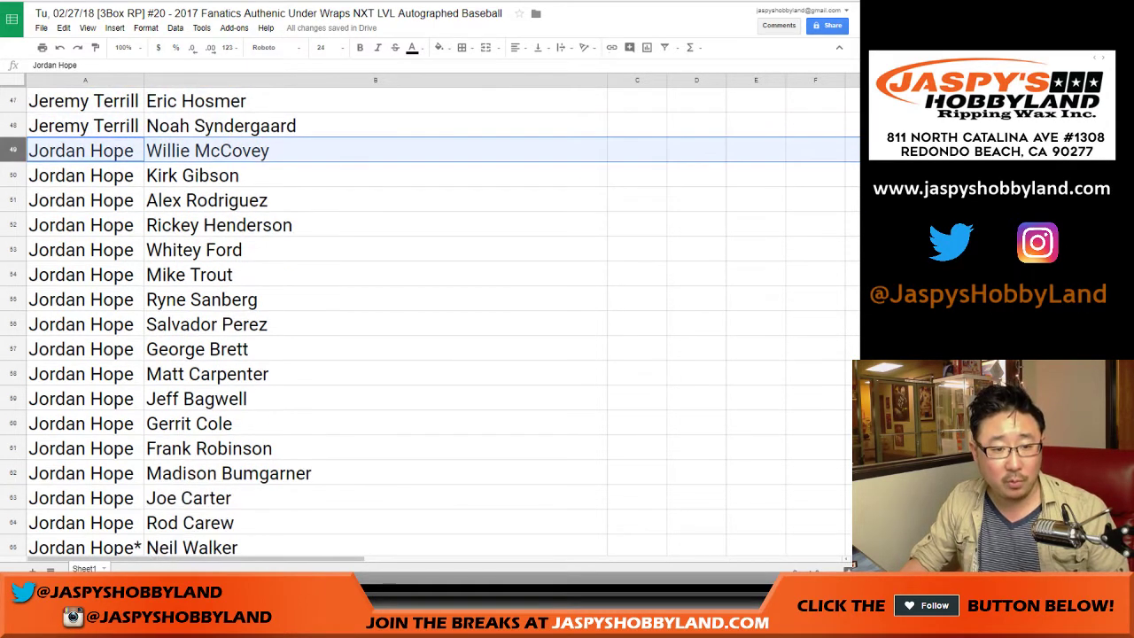
{"action": "scroll", "coordinate": [425, 319], "scroll_direction": "down", "scroll_amount": 1}
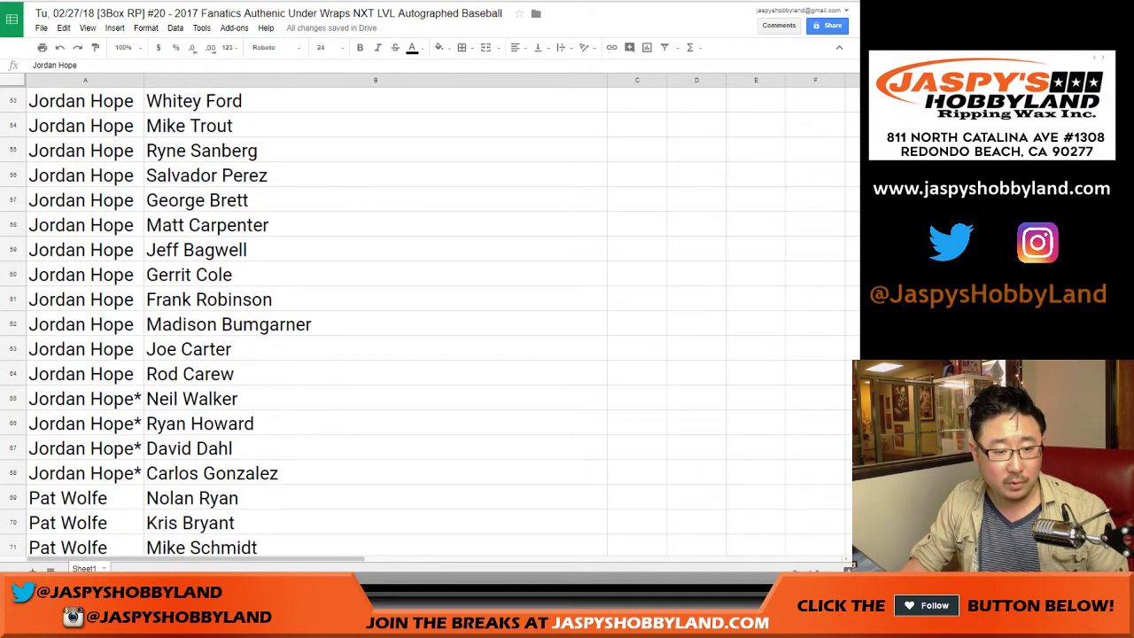
{"action": "left_click", "coordinate": [13, 374], "text": "shift"}
{"action": "scroll", "coordinate": [425, 319], "scroll_direction": "up", "scroll_amount": 5}
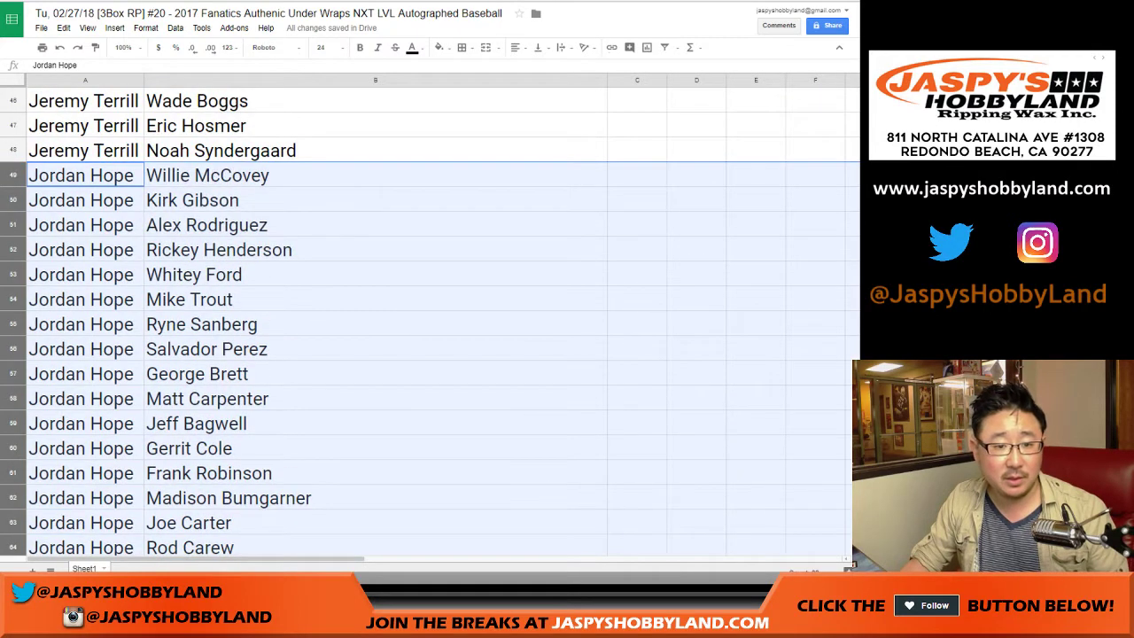
{"action": "scroll", "coordinate": [425, 319], "scroll_direction": "down", "scroll_amount": 1}
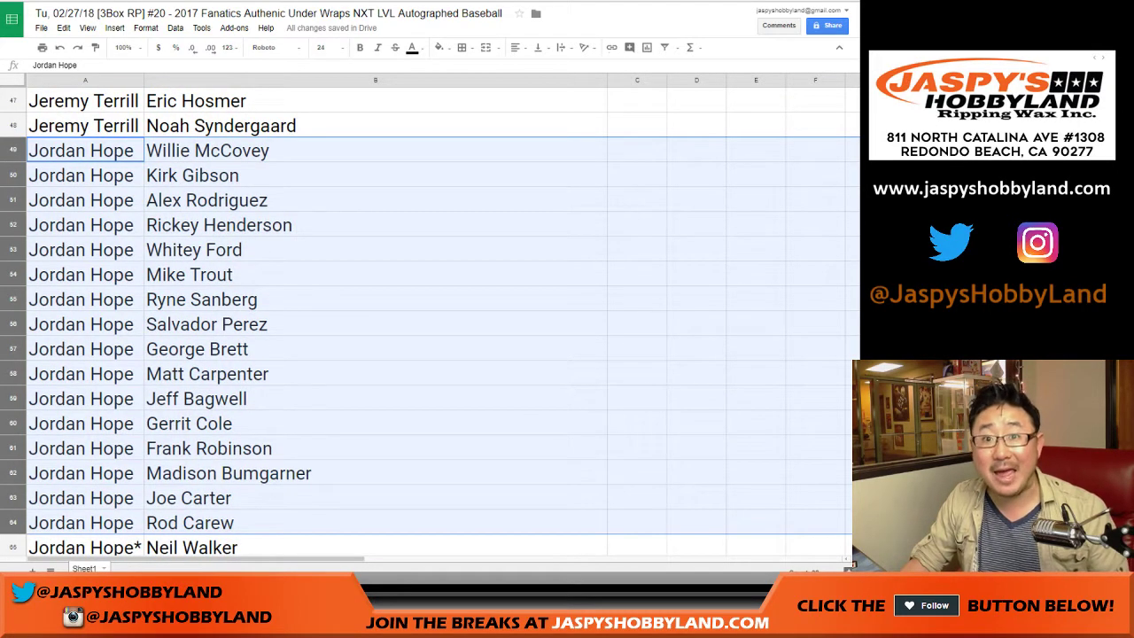
Step: Review the four entries marked with an asterisk, highlighting rows 65, 66, 67 and 68 one at a time
{"action": "scroll", "coordinate": [425, 319], "scroll_direction": "down", "scroll_amount": 3}
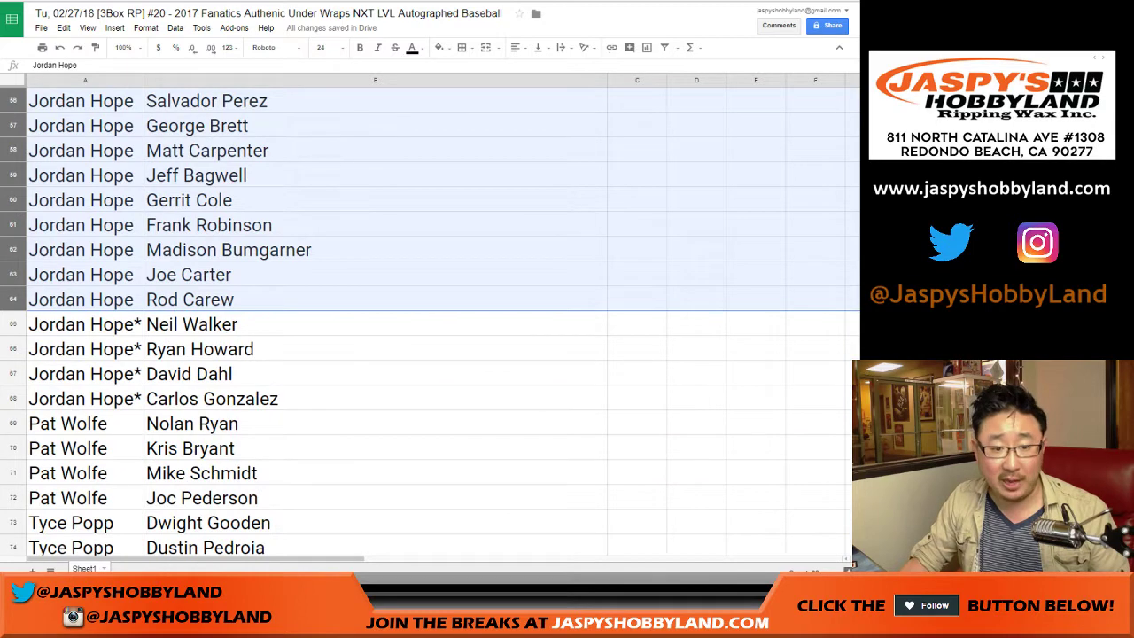
{"action": "left_click", "coordinate": [13, 324]}
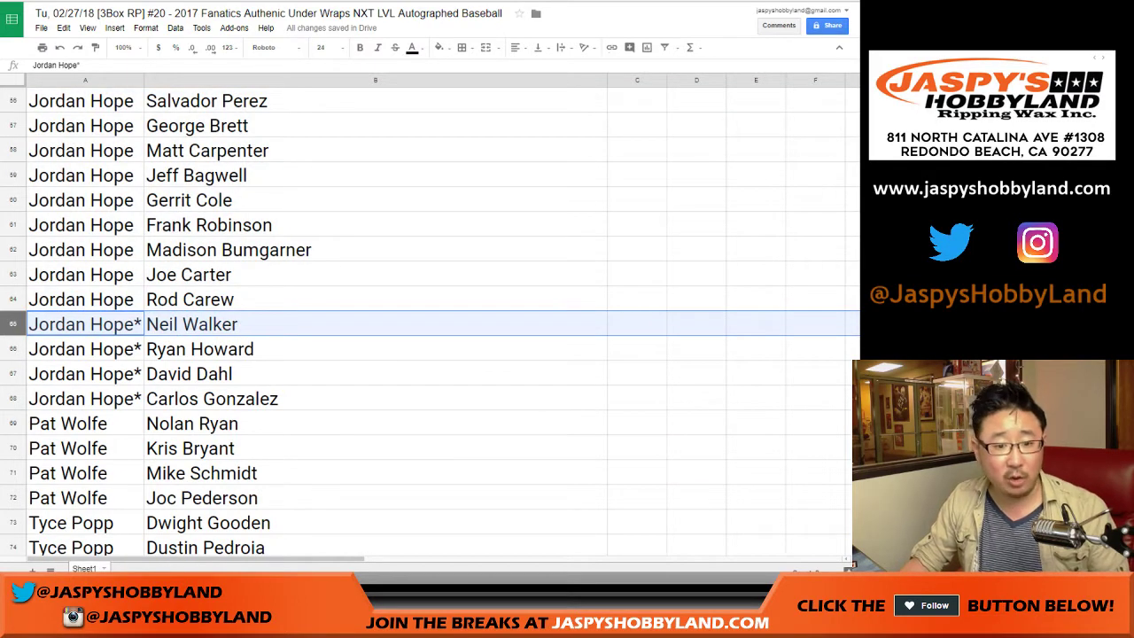
{"action": "left_click", "coordinate": [13, 349]}
{"action": "left_click", "coordinate": [14, 373]}
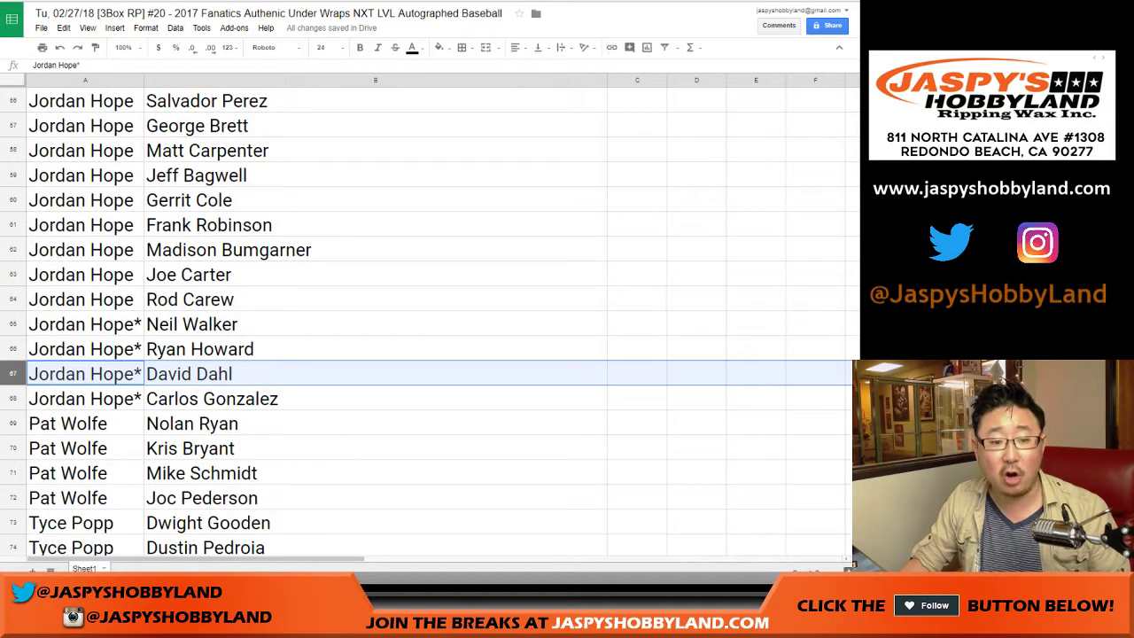
{"action": "left_click", "coordinate": [14, 399]}
Step: Review the last three participants' players in the sorted list, highlighting rows 69–72, 73–76 and 77–80 in turn
{"action": "scroll", "coordinate": [13, 398], "scroll_direction": "down", "scroll_amount": 3}
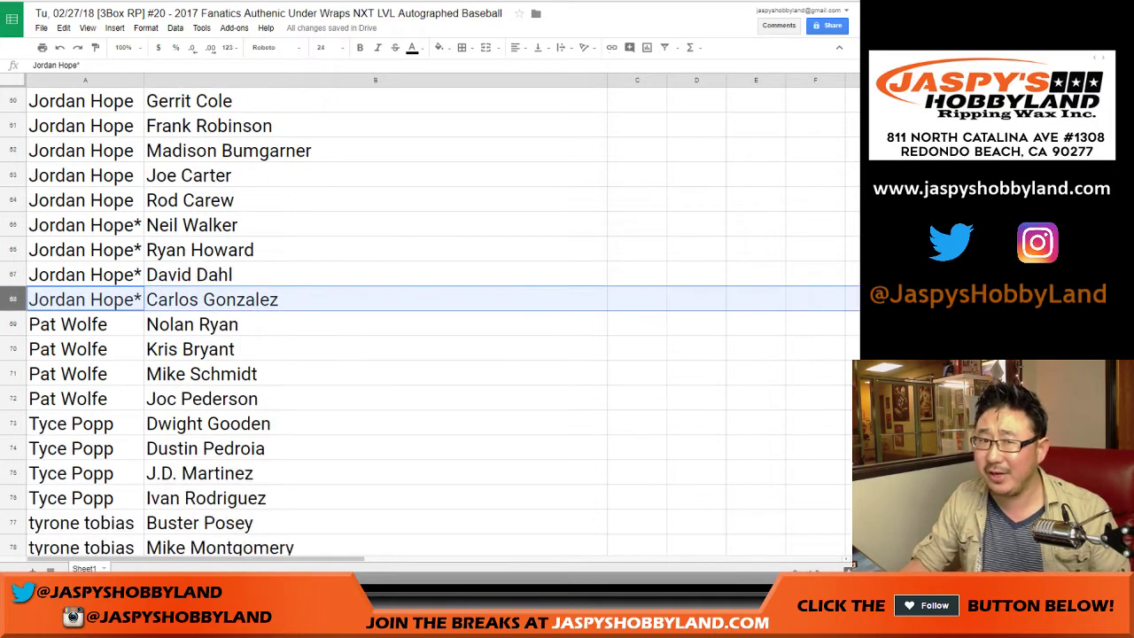
{"action": "left_click_drag", "start_coordinate": [13, 200], "coordinate": [13, 275]}
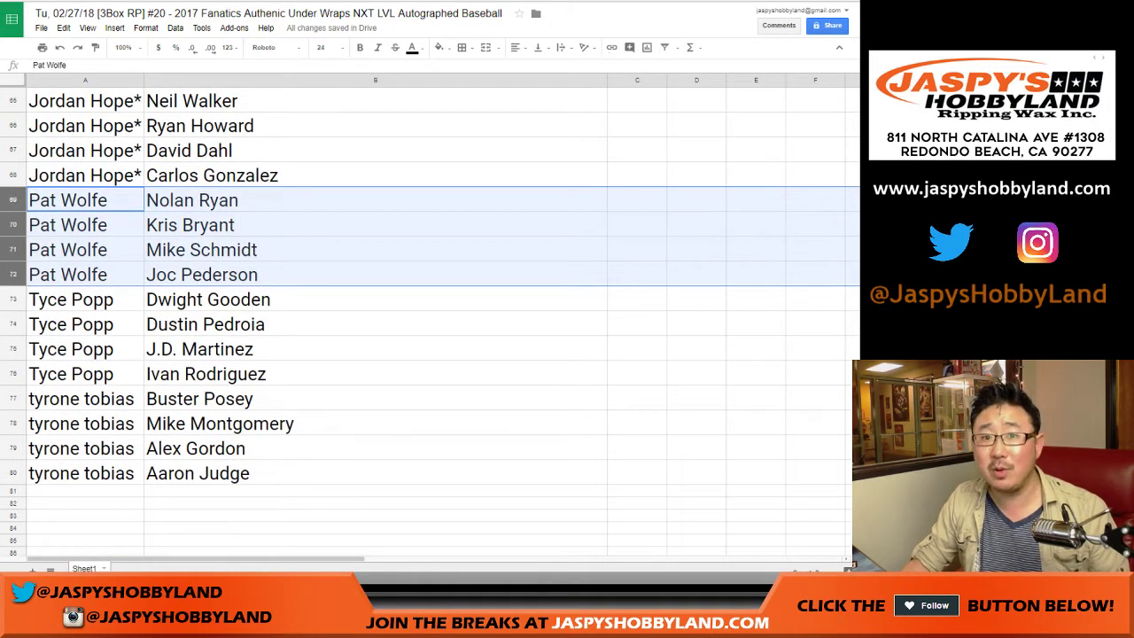
{"action": "left_click", "coordinate": [13, 299]}
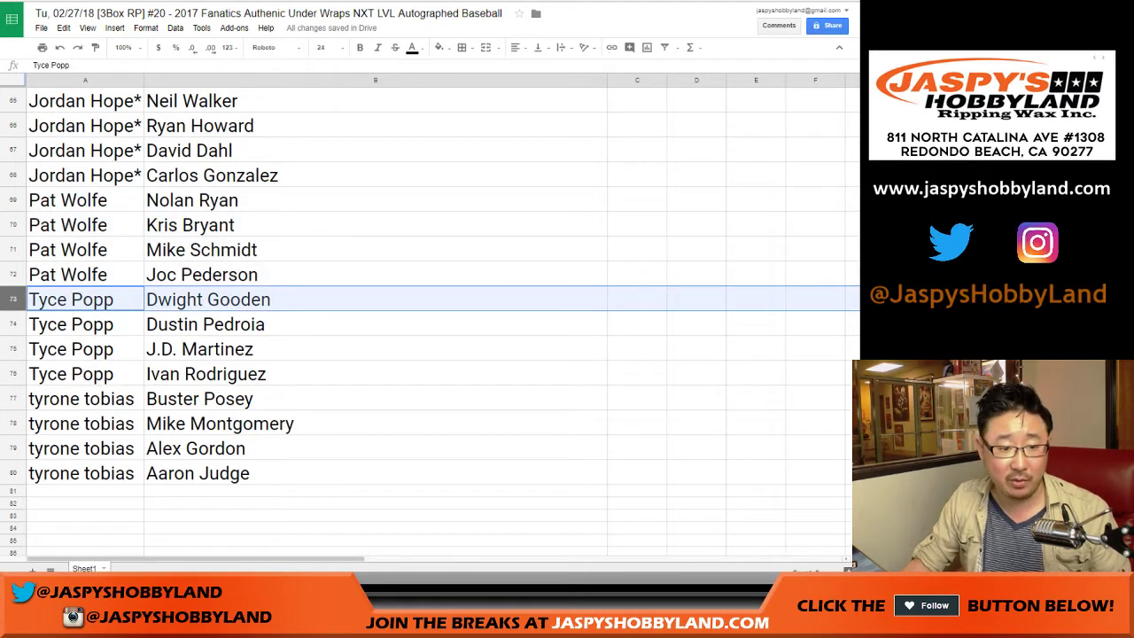
{"action": "left_click_drag", "start_coordinate": [13, 299], "coordinate": [13, 373]}
{"action": "left_click", "coordinate": [14, 398]}
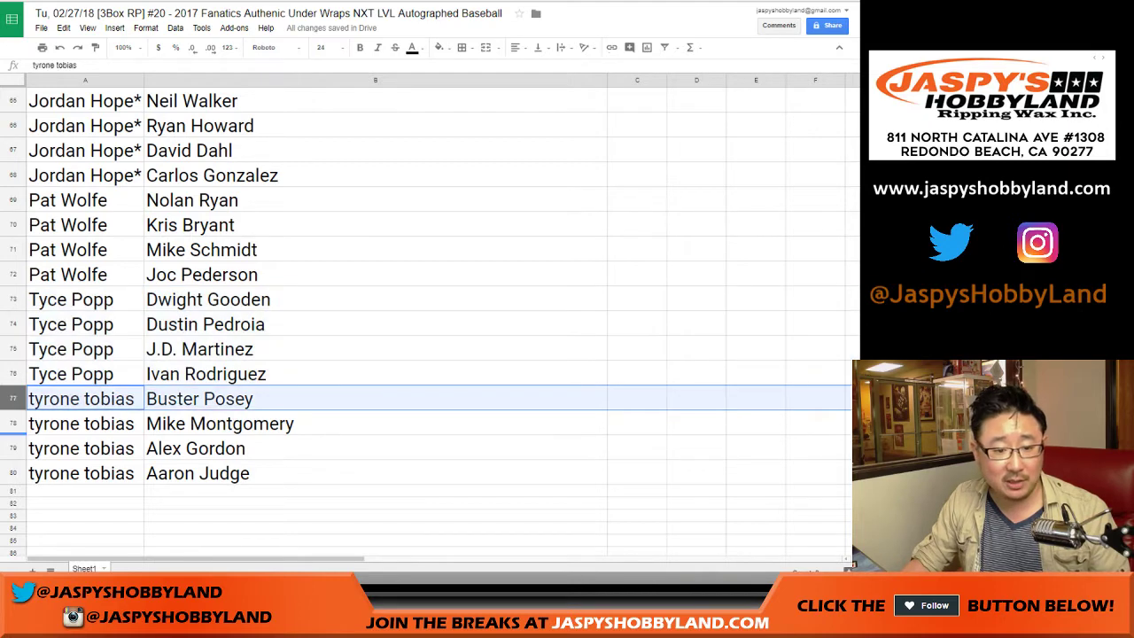
{"action": "left_click", "coordinate": [13, 473], "text": "shift"}
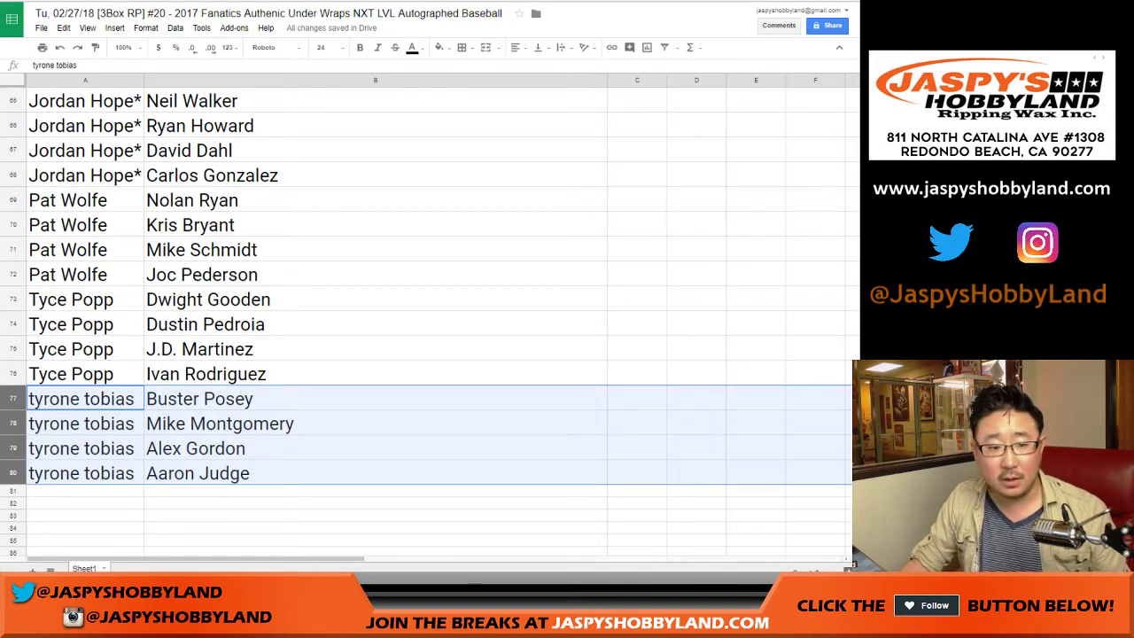
Step: Clear the row highlight and look through the whole sorted list of participants and players again
{"action": "left_click", "coordinate": [376, 448]}
{"action": "scroll", "coordinate": [376, 449], "scroll_direction": "up", "scroll_amount": 6}
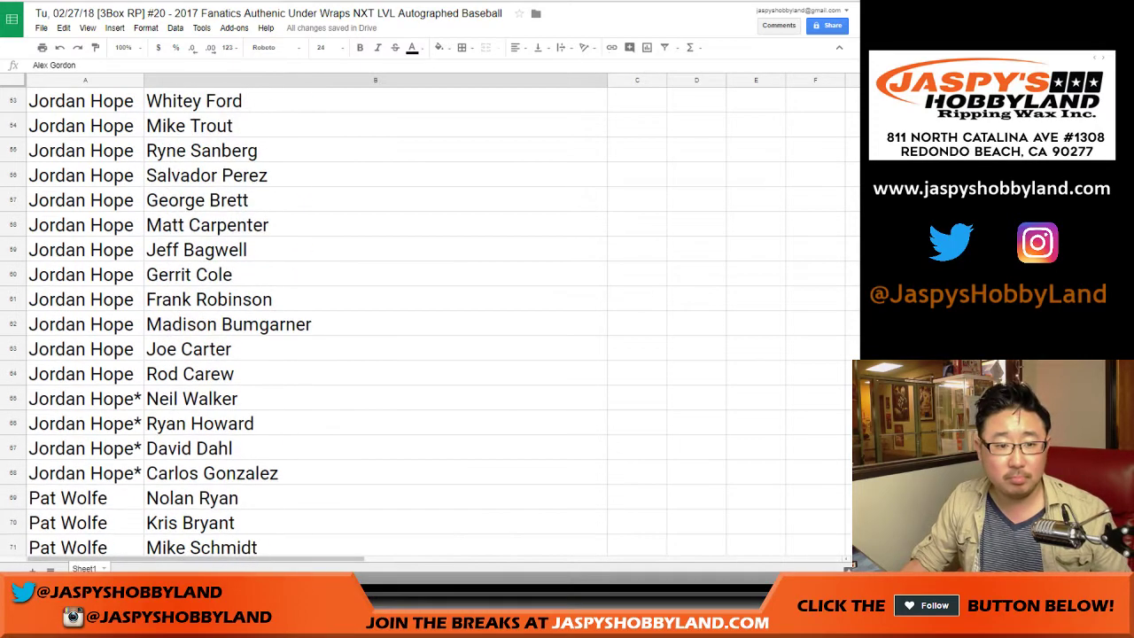
{"action": "scroll", "coordinate": [425, 310], "scroll_direction": "up", "scroll_amount": 15}
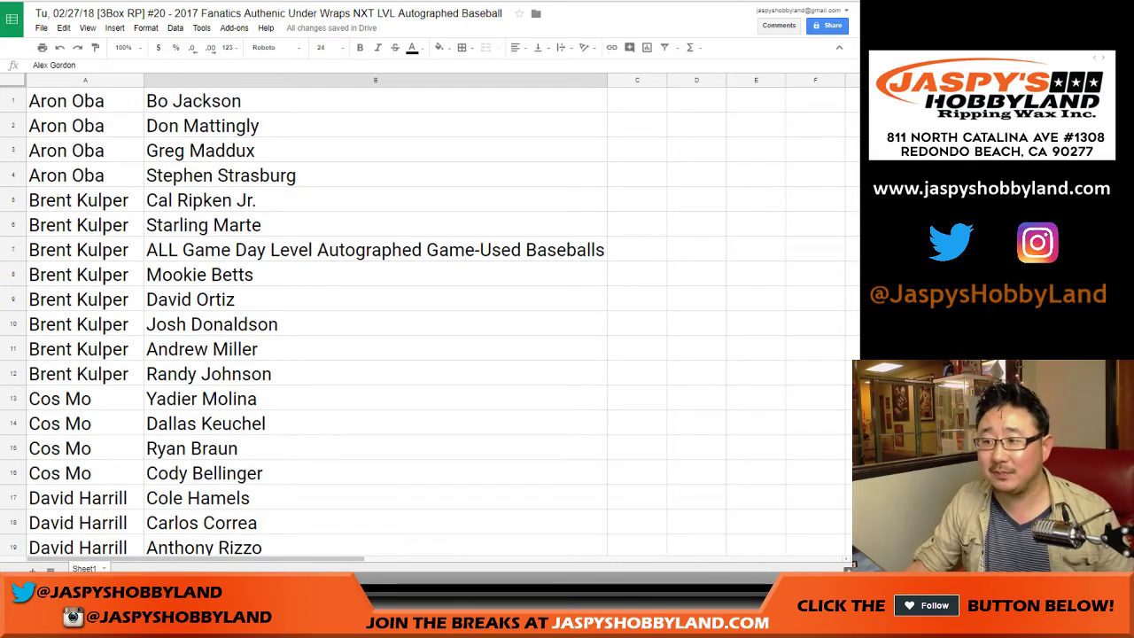
{"action": "scroll", "coordinate": [425, 319], "scroll_direction": "down", "scroll_amount": 8}
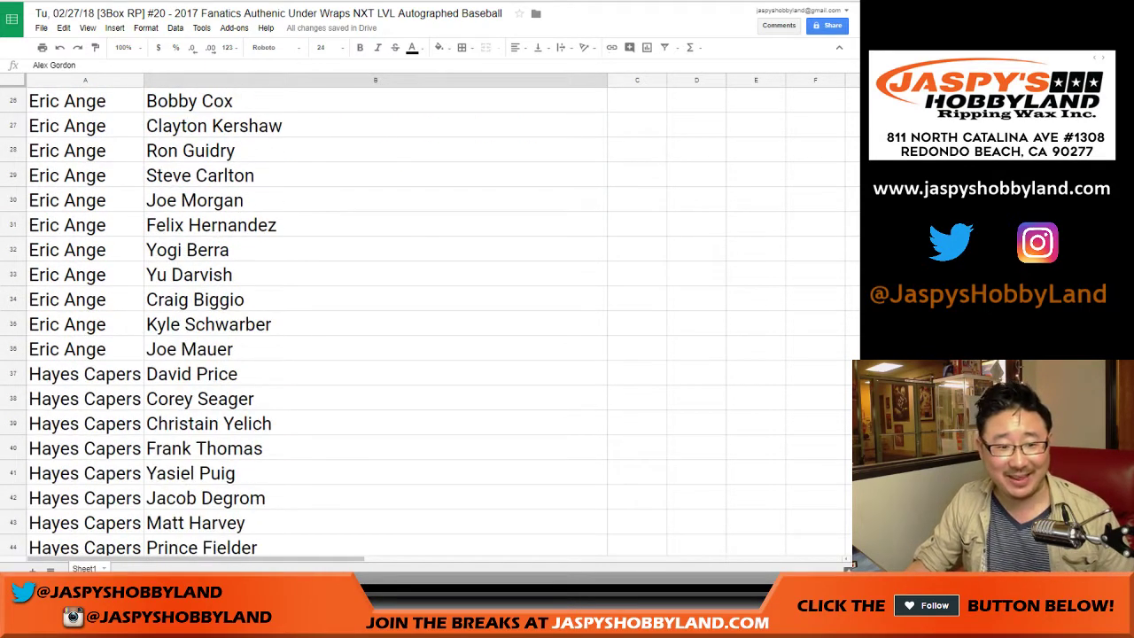
{"action": "scroll", "coordinate": [425, 318], "scroll_direction": "down", "scroll_amount": 8}
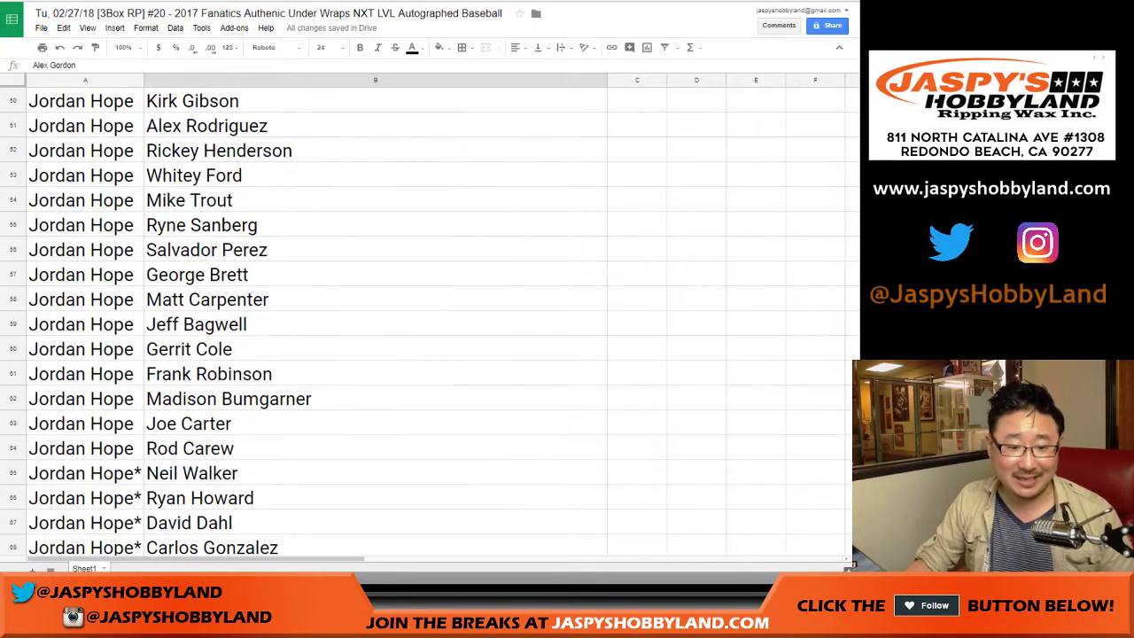
{"action": "scroll", "coordinate": [426, 319], "scroll_direction": "down", "scroll_amount": 2}
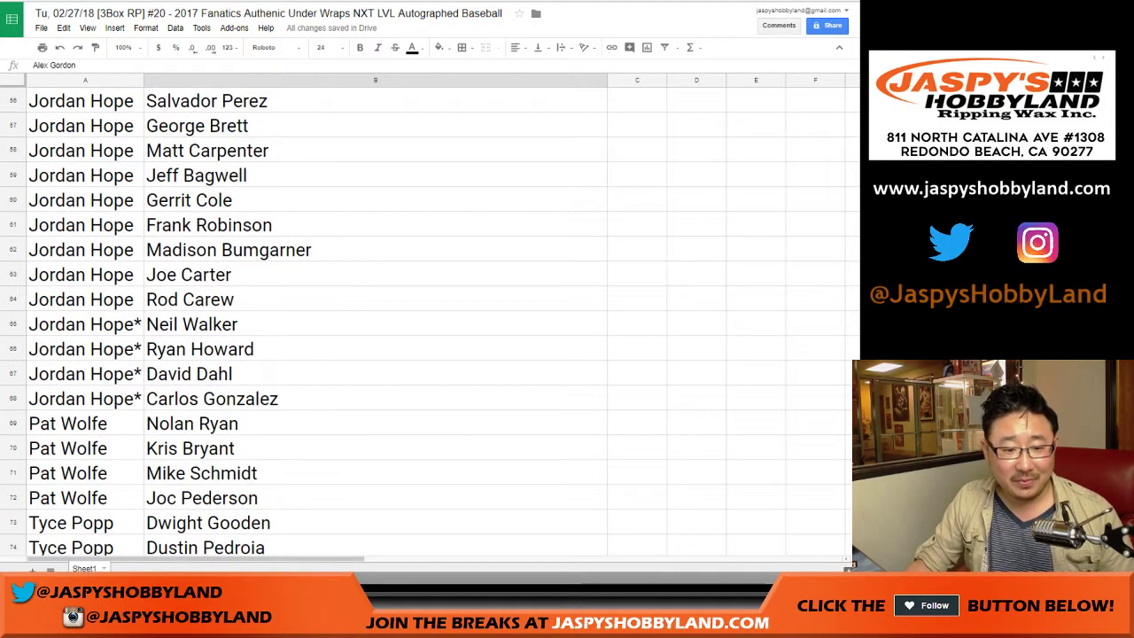
{"action": "scroll", "coordinate": [426, 319], "scroll_direction": "up", "scroll_amount": 2}
{"action": "scroll", "coordinate": [426, 319], "scroll_direction": "up", "scroll_amount": 1}
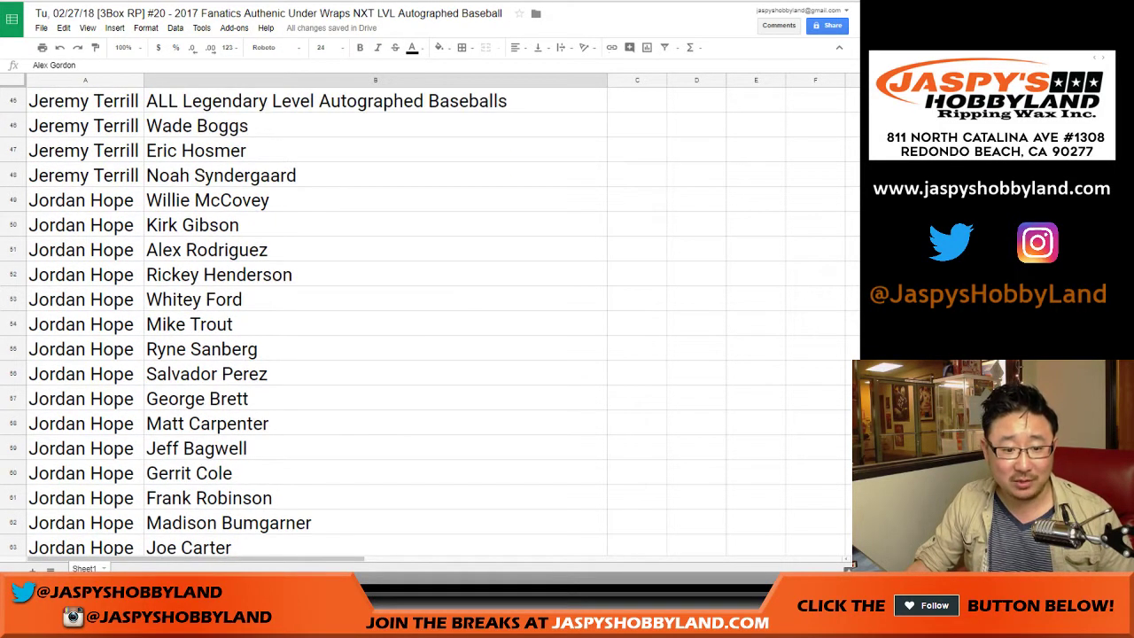
{"action": "scroll", "coordinate": [425, 319], "scroll_direction": "down", "scroll_amount": 4}
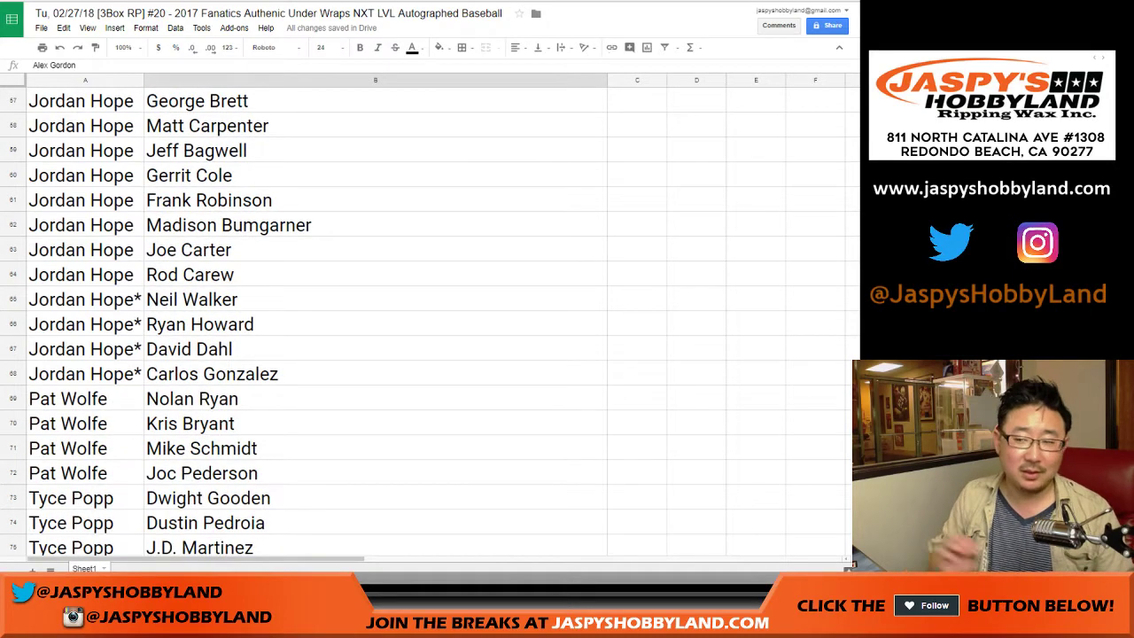
Step: Search the sheet for "ozzie"
{"action": "key", "text": "ctrl+f"}
{"action": "type", "text": "ozzie"}
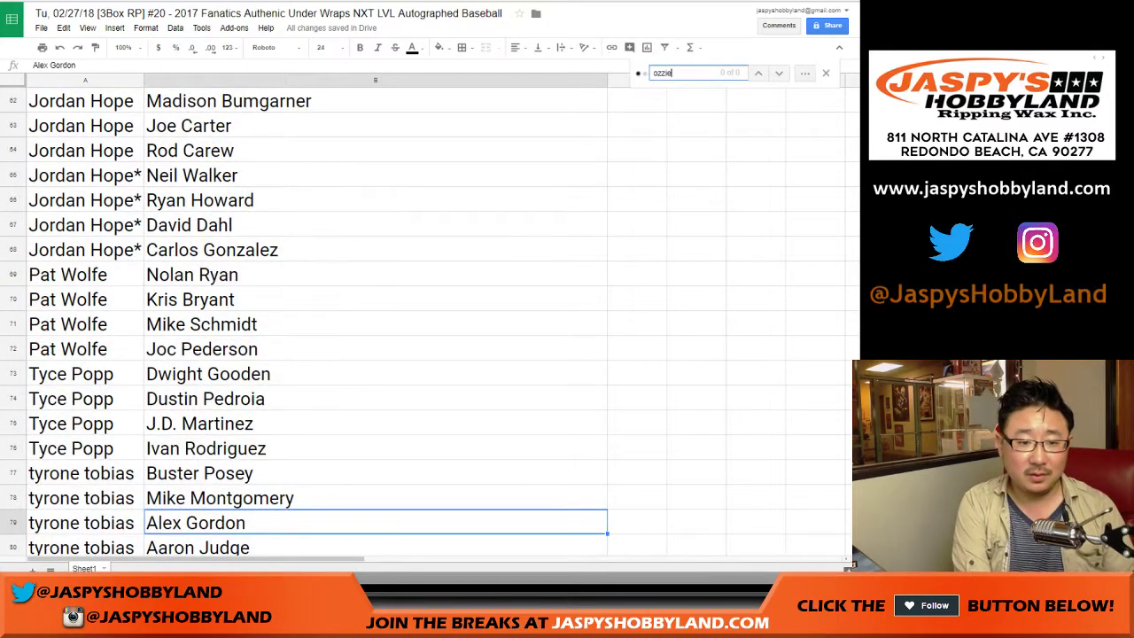
{"action": "scroll", "coordinate": [425, 319], "scroll_direction": "down", "scroll_amount": 6}
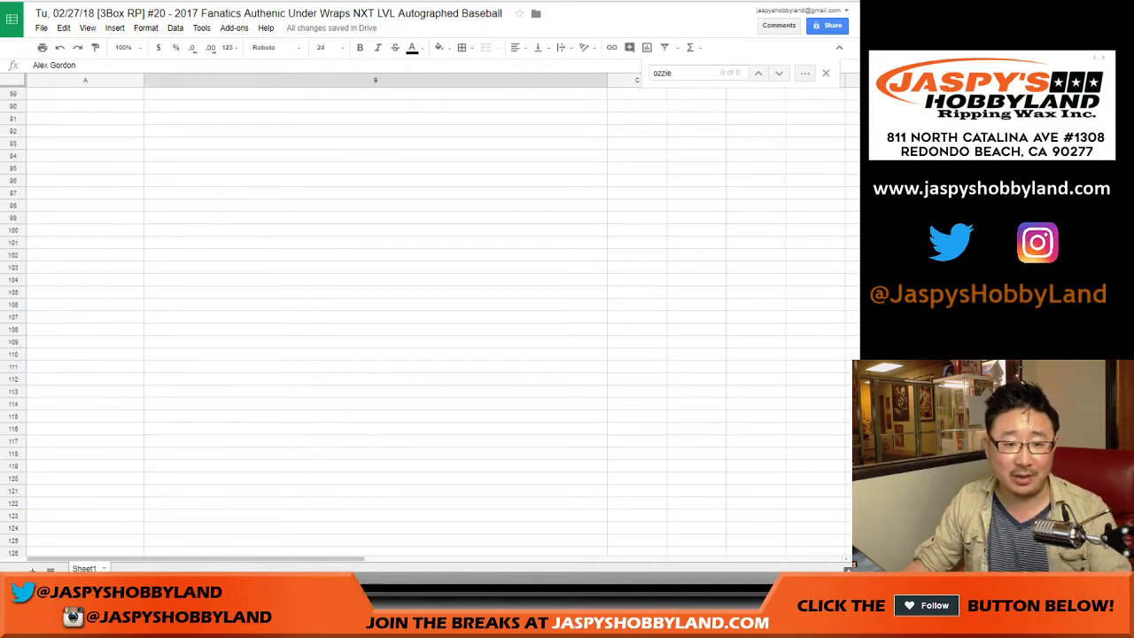
Step: Highlight row 45, the ALL Legendary Level Autographed Baseballs entry, and close the search
{"action": "scroll", "coordinate": [425, 319], "scroll_direction": "up", "scroll_amount": 6}
{"action": "scroll", "coordinate": [425, 319], "scroll_direction": "up", "scroll_amount": 8}
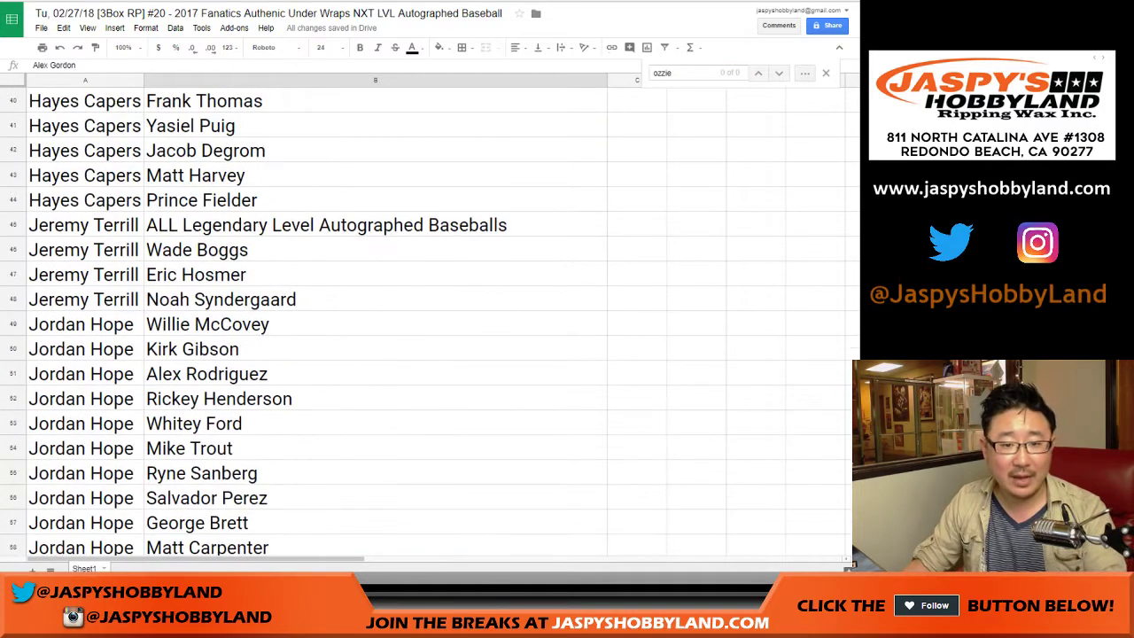
{"action": "left_click", "coordinate": [13, 225]}
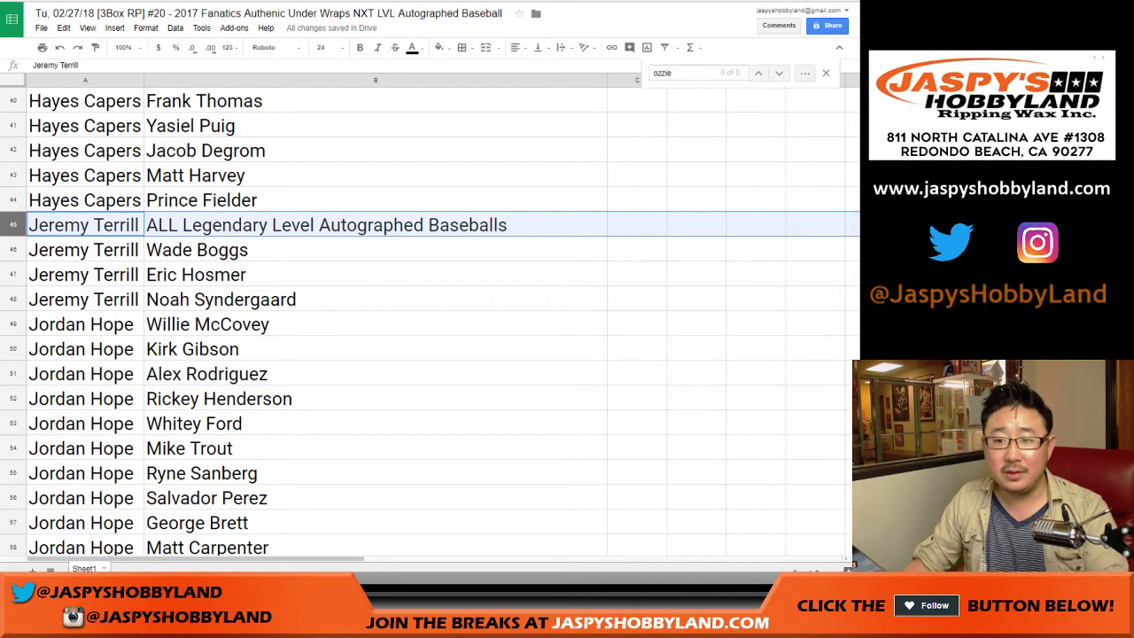
{"action": "left_click", "coordinate": [826, 72]}
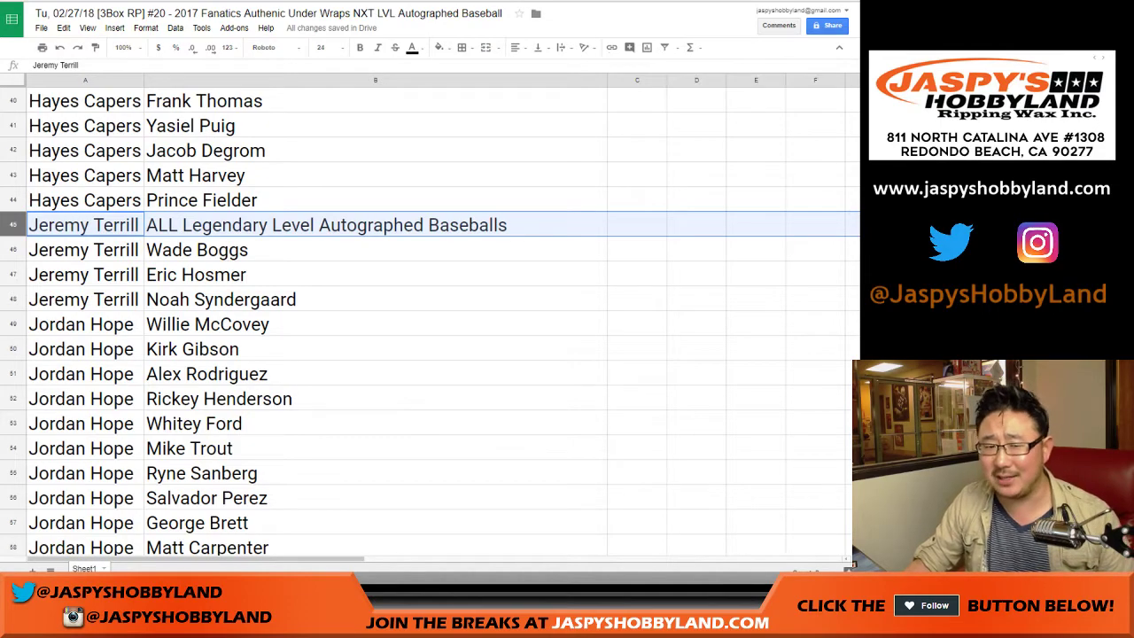
Step: Clear the row highlight by selecting cell B48 and return to the beginning of the sorted list
{"action": "left_click", "coordinate": [375, 300]}
{"action": "scroll", "coordinate": [376, 299], "scroll_direction": "up", "scroll_amount": 4}
{"action": "scroll", "coordinate": [425, 319], "scroll_direction": "up", "scroll_amount": 9}
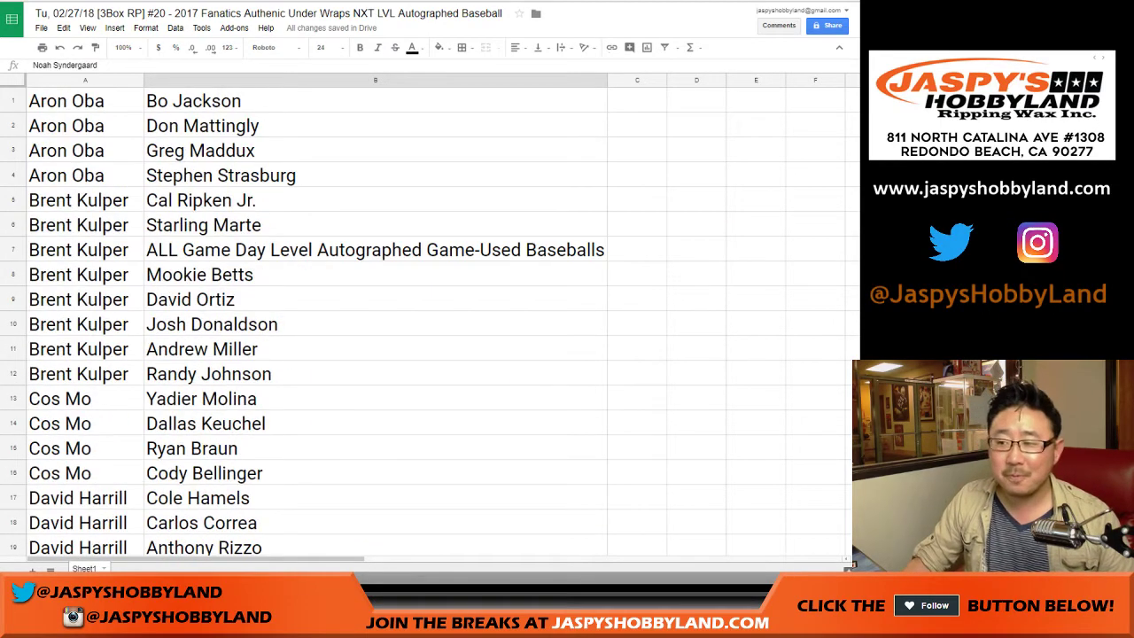
{"action": "scroll", "coordinate": [307, 324], "scroll_direction": "down", "scroll_amount": 1}
{"action": "scroll", "coordinate": [307, 324], "scroll_direction": "up", "scroll_amount": 1}
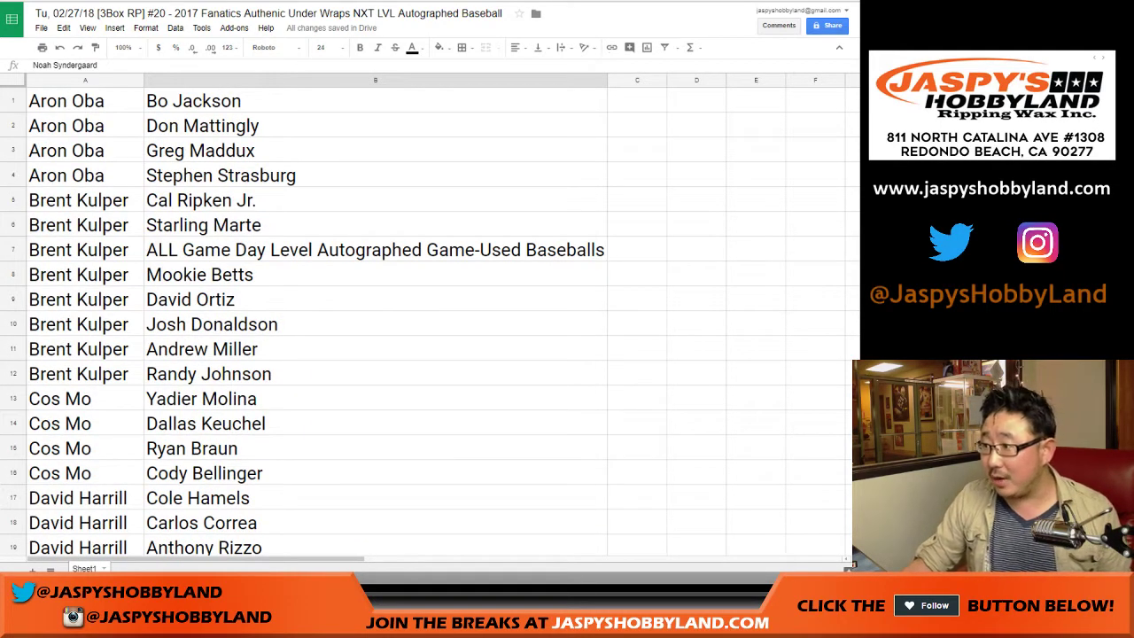